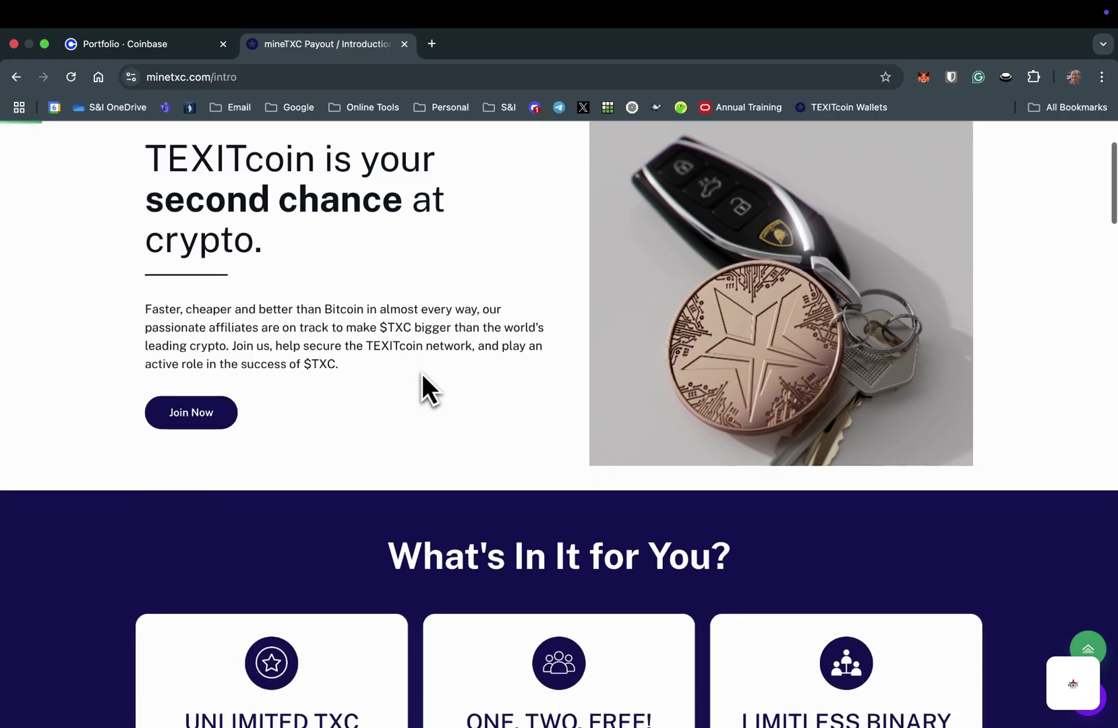
{"action": "scroll", "coordinate": [422, 374], "scroll_direction": "down", "scroll_amount": 1}
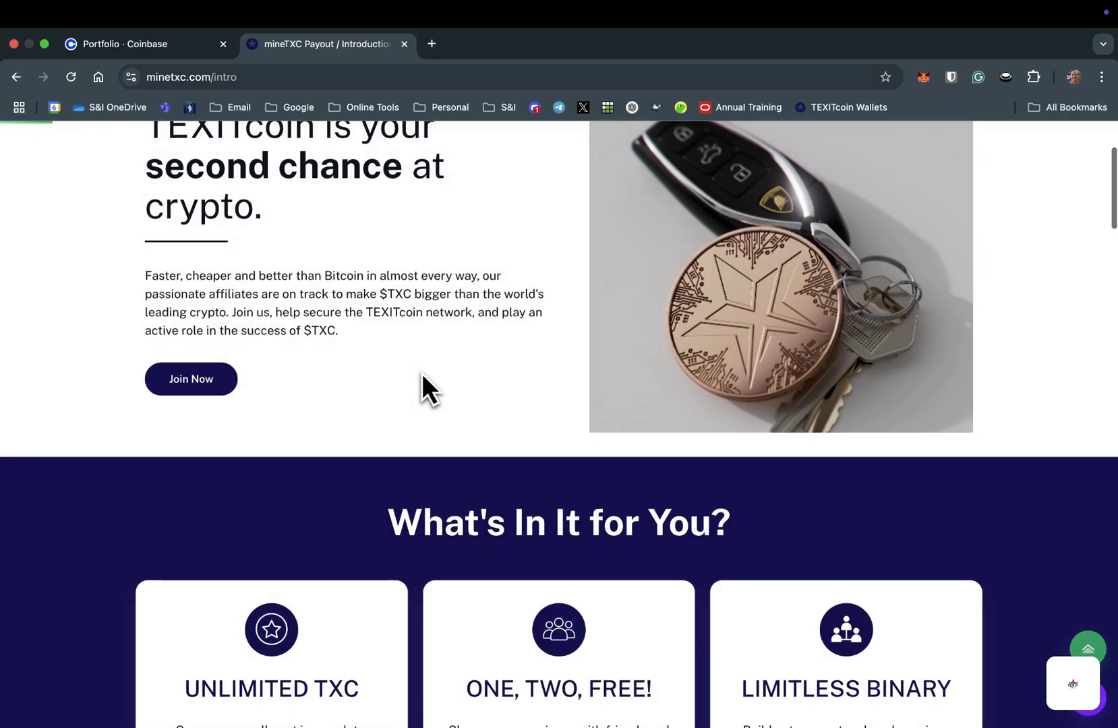
{"action": "scroll", "coordinate": [422, 373], "scroll_direction": "down", "scroll_amount": 2}
{"action": "scroll", "coordinate": [423, 373], "scroll_direction": "down", "scroll_amount": 1}
{"action": "scroll", "coordinate": [422, 374], "scroll_direction": "down", "scroll_amount": 1}
{"action": "scroll", "coordinate": [422, 373], "scroll_direction": "down", "scroll_amount": 1}
{"action": "scroll", "coordinate": [422, 374], "scroll_direction": "down", "scroll_amount": 1}
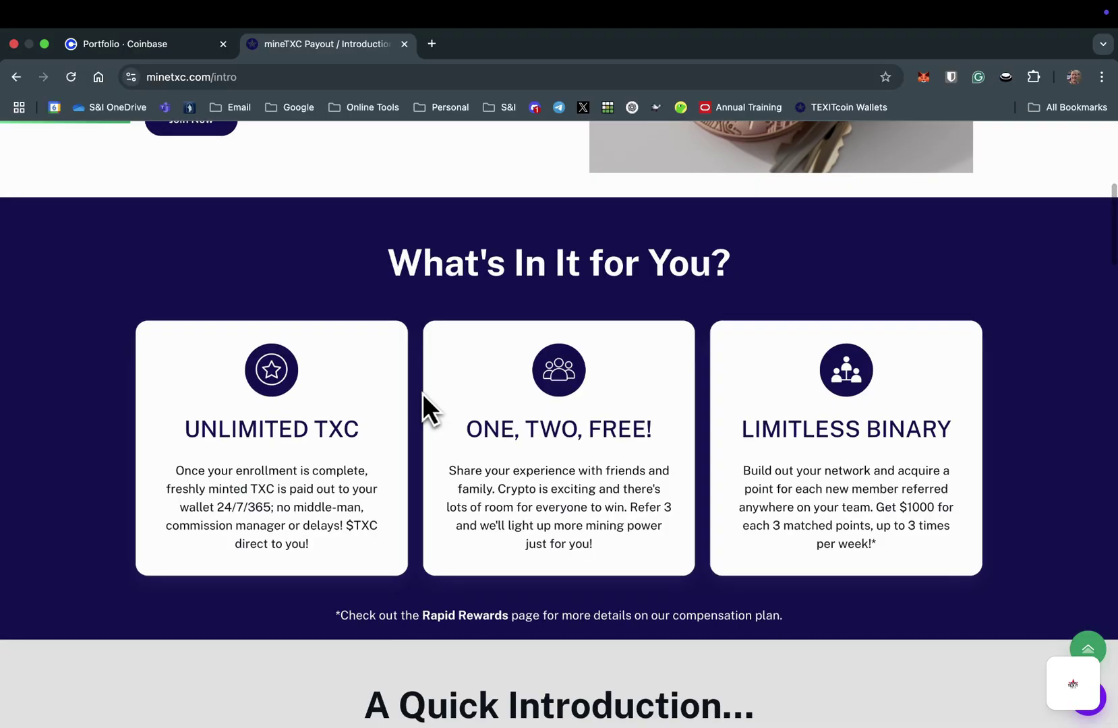
{"action": "scroll", "coordinate": [421, 394], "scroll_direction": "down", "scroll_amount": 1}
{"action": "scroll", "coordinate": [423, 395], "scroll_direction": "down", "scroll_amount": 3}
{"action": "scroll", "coordinate": [422, 393], "scroll_direction": "up", "scroll_amount": 2}
{"action": "scroll", "coordinate": [422, 393], "scroll_direction": "down", "scroll_amount": 2}
{"action": "scroll", "coordinate": [363, 479], "scroll_direction": "down", "scroll_amount": 1}
{"action": "scroll", "coordinate": [362, 478], "scroll_direction": "down", "scroll_amount": 4}
{"action": "scroll", "coordinate": [362, 478], "scroll_direction": "down", "scroll_amount": 2}
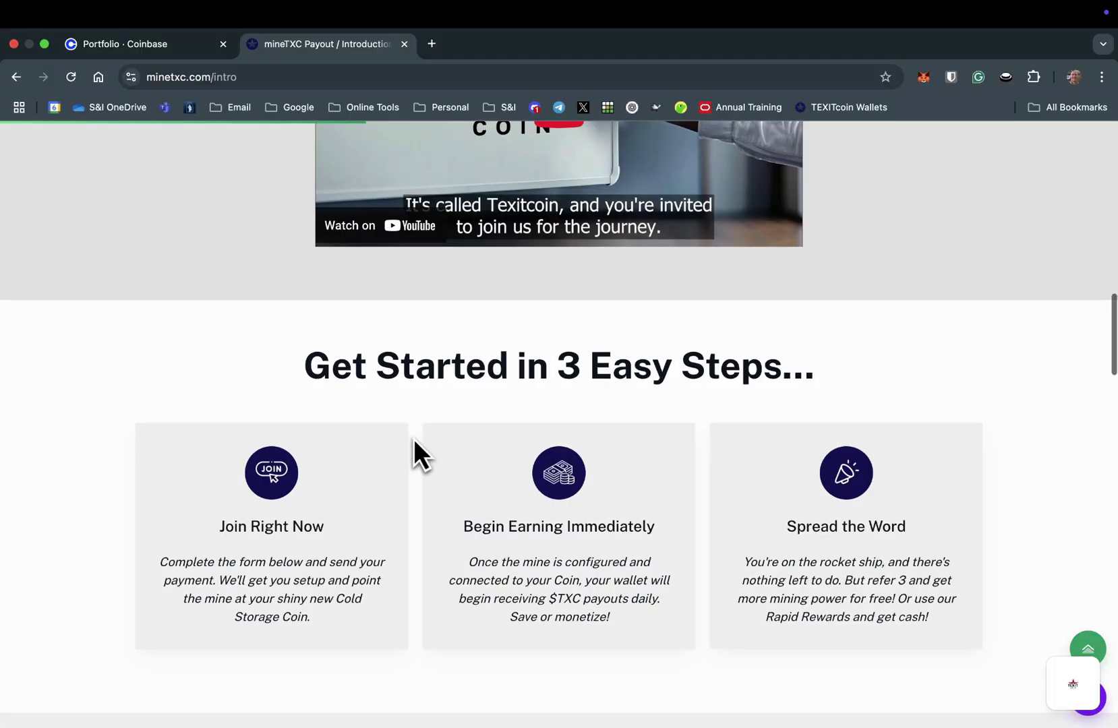
{"action": "scroll", "coordinate": [413, 439], "scroll_direction": "down", "scroll_amount": 4}
{"action": "scroll", "coordinate": [412, 439], "scroll_direction": "down", "scroll_amount": 1}
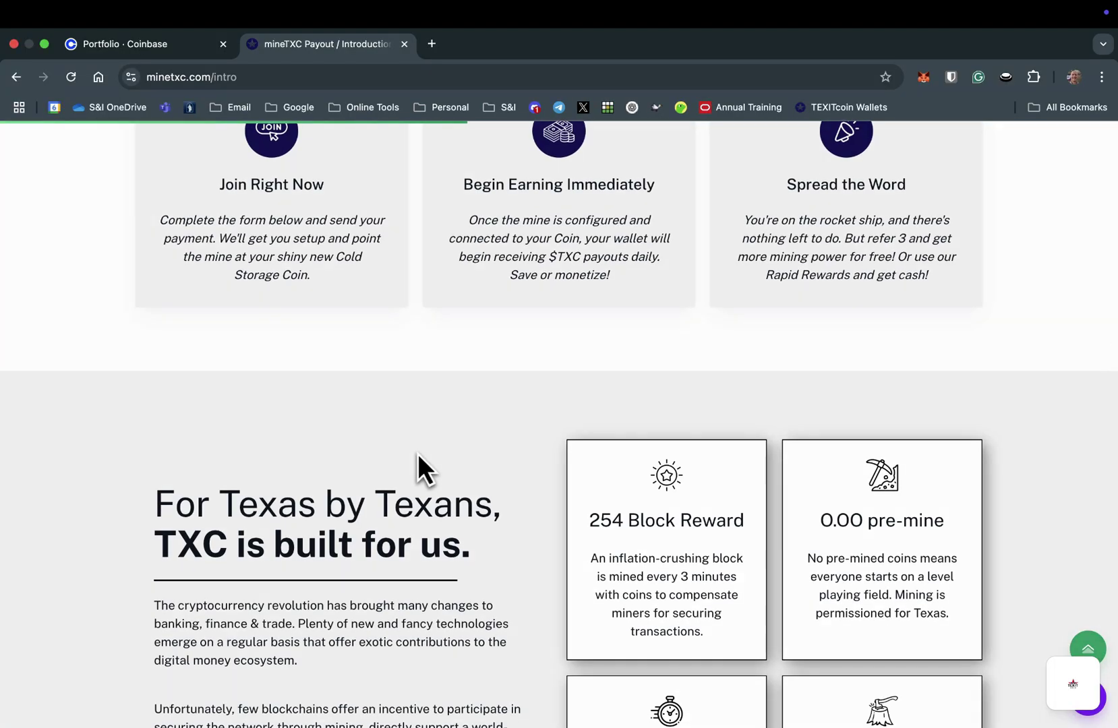
{"action": "scroll", "coordinate": [418, 454], "scroll_direction": "down", "scroll_amount": 5}
{"action": "scroll", "coordinate": [418, 454], "scroll_direction": "down", "scroll_amount": 2}
{"action": "scroll", "coordinate": [419, 508], "scroll_direction": "down", "scroll_amount": 2}
{"action": "scroll", "coordinate": [418, 508], "scroll_direction": "down", "scroll_amount": 4}
{"action": "scroll", "coordinate": [418, 508], "scroll_direction": "down", "scroll_amount": 4}
{"action": "scroll", "coordinate": [418, 509], "scroll_direction": "down", "scroll_amount": 3}
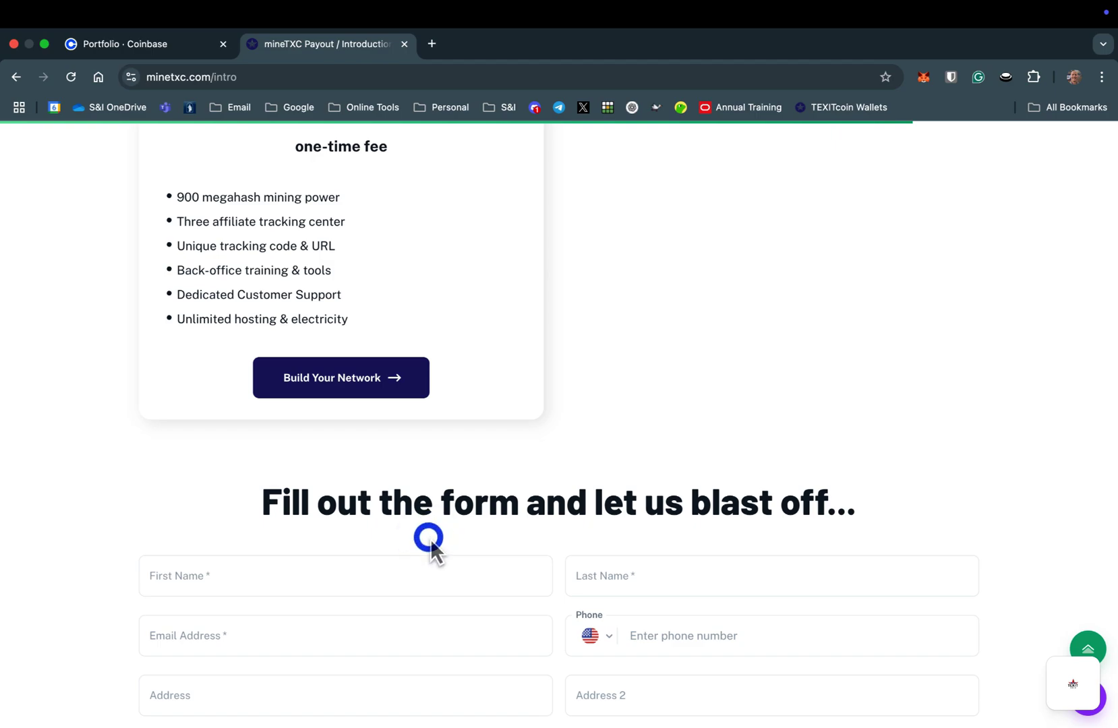
{"action": "scroll", "coordinate": [431, 540], "scroll_direction": "down", "scroll_amount": 3}
{"action": "scroll", "coordinate": [431, 540], "scroll_direction": "down", "scroll_amount": 3}
{"action": "scroll", "coordinate": [431, 539], "scroll_direction": "down", "scroll_amount": 1}
- Enter placeholder first name, last name and email, and start the phone number
{"action": "left_click", "coordinate": [303, 277]}
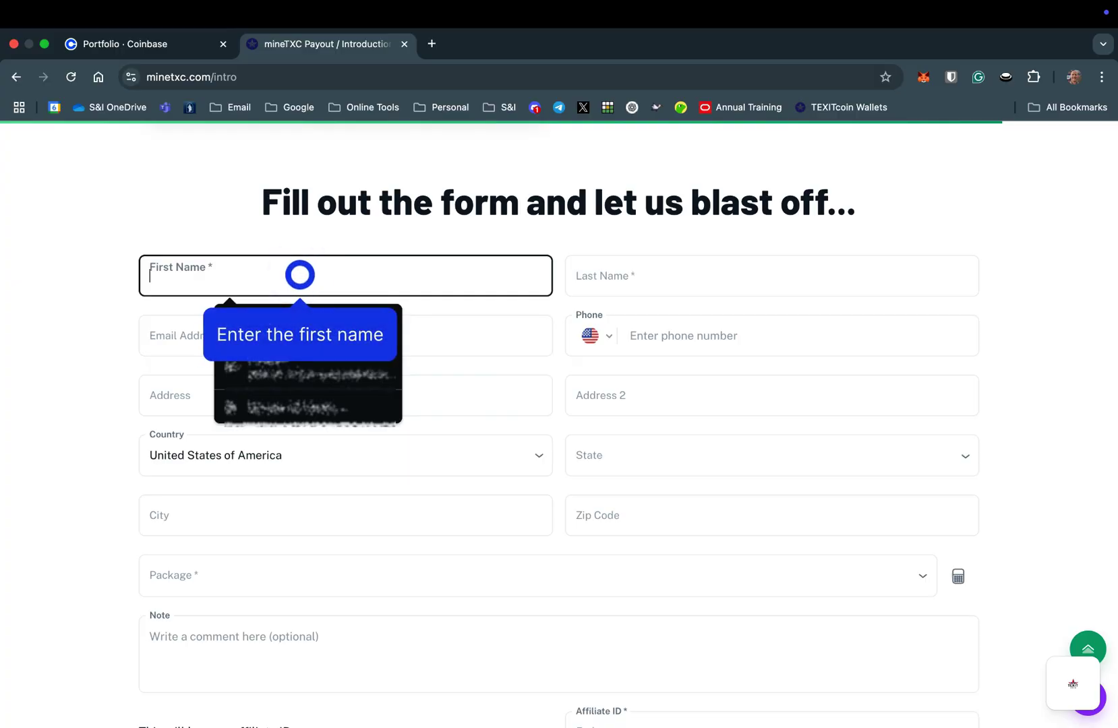
{"action": "type", "text": "First"}
{"action": "key", "text": "Tab"}
{"action": "type", "text": "Name"}
{"action": "left_click", "coordinate": [216, 345]}
{"action": "type", "text": "email@emai"}
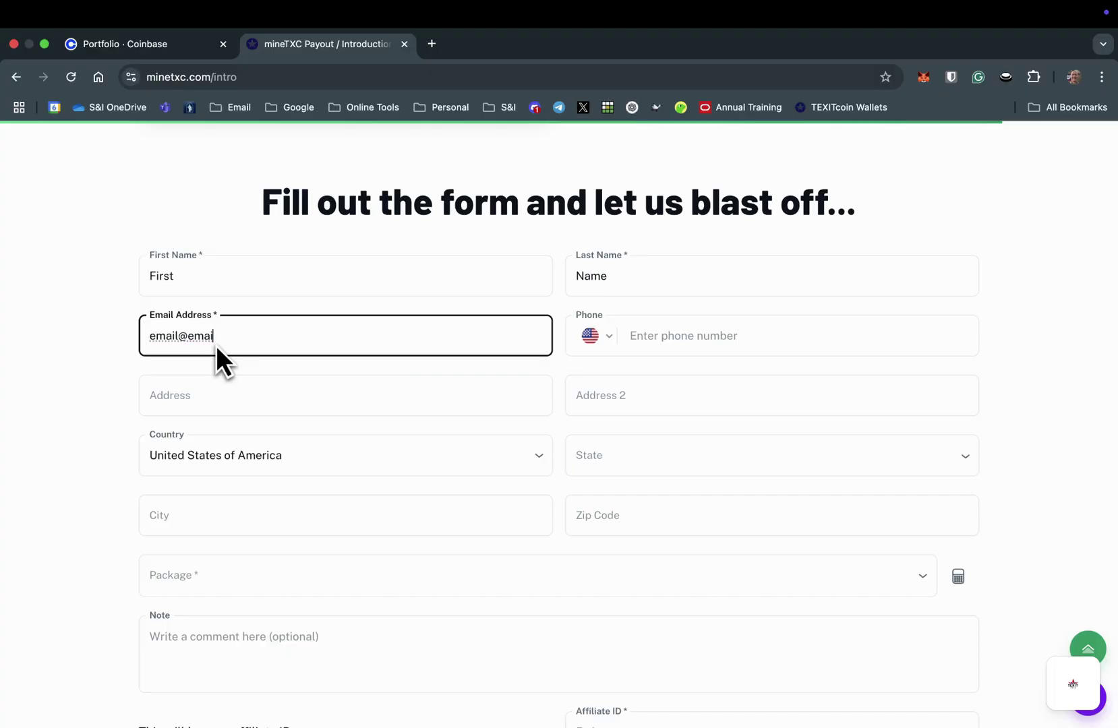
{"action": "type", "text": "l.com"}
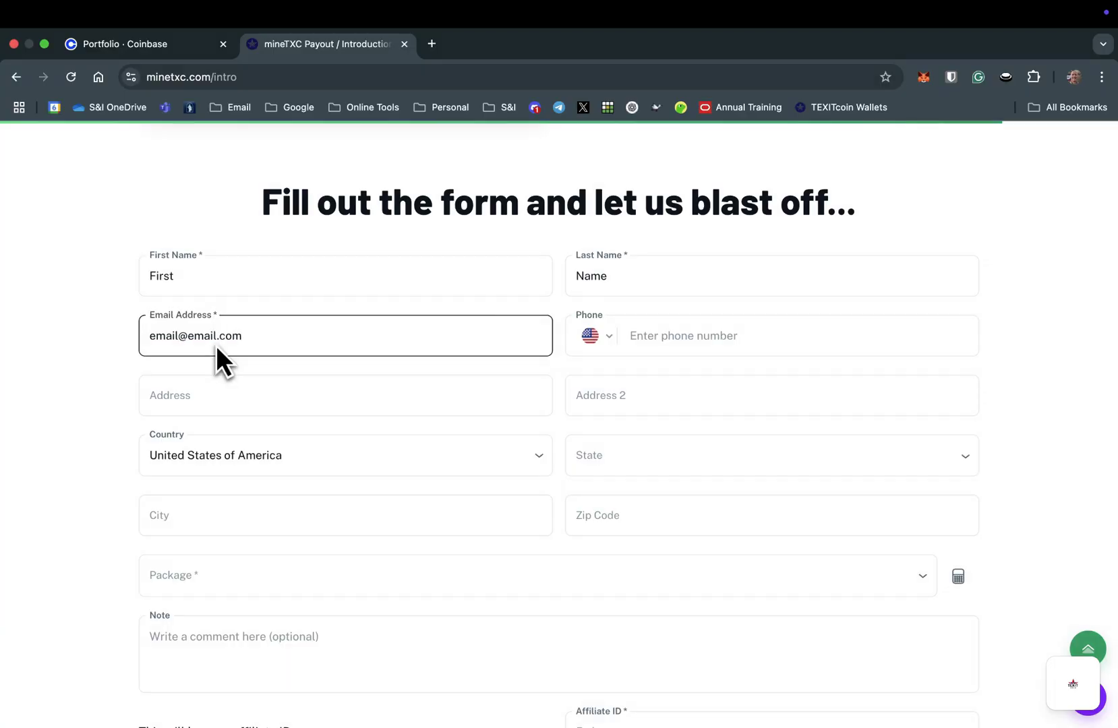
{"action": "key", "text": "Tab"}
{"action": "type", "text": "132"}
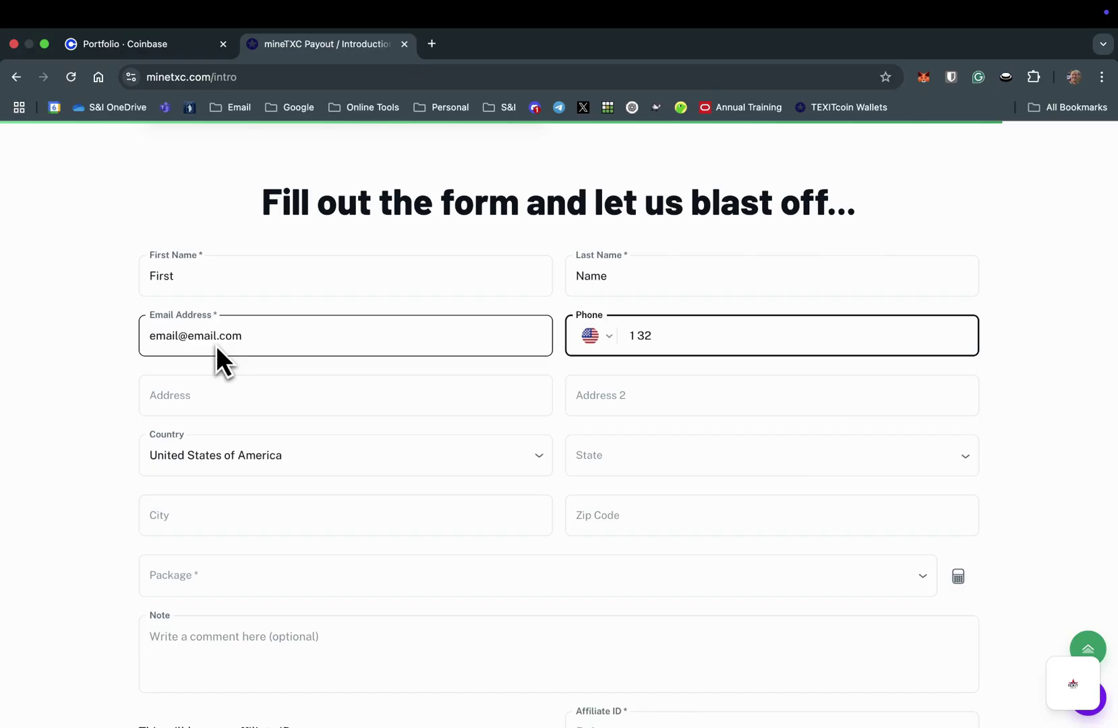
{"action": "key", "text": "BackSpace"}
{"action": "key", "text": "BackSpace"}
{"action": "key", "text": "BackSpace"}
- Fill in a street name, state Texas, a city and zip code 12345
{"action": "left_click", "coordinate": [196, 395]}
{"action": "type", "text": "street name"}
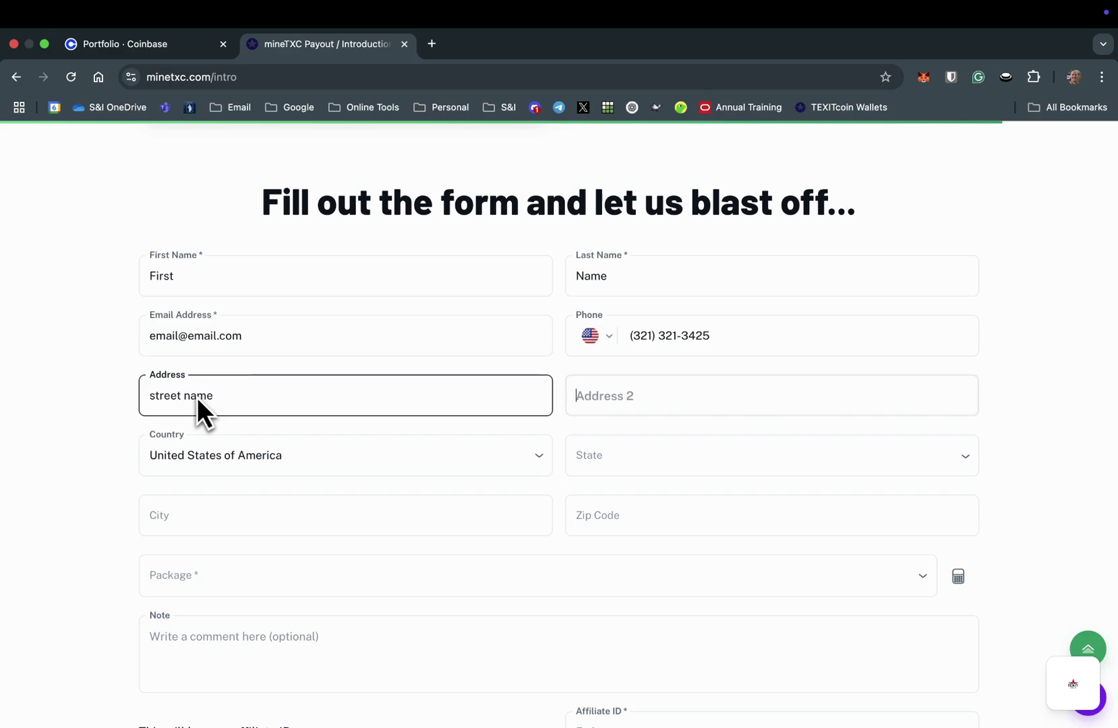
{"action": "key", "text": "Tab"}
{"action": "key", "text": "Tab"}
{"action": "key", "text": "Tab"}
{"action": "type", "text": "te"}
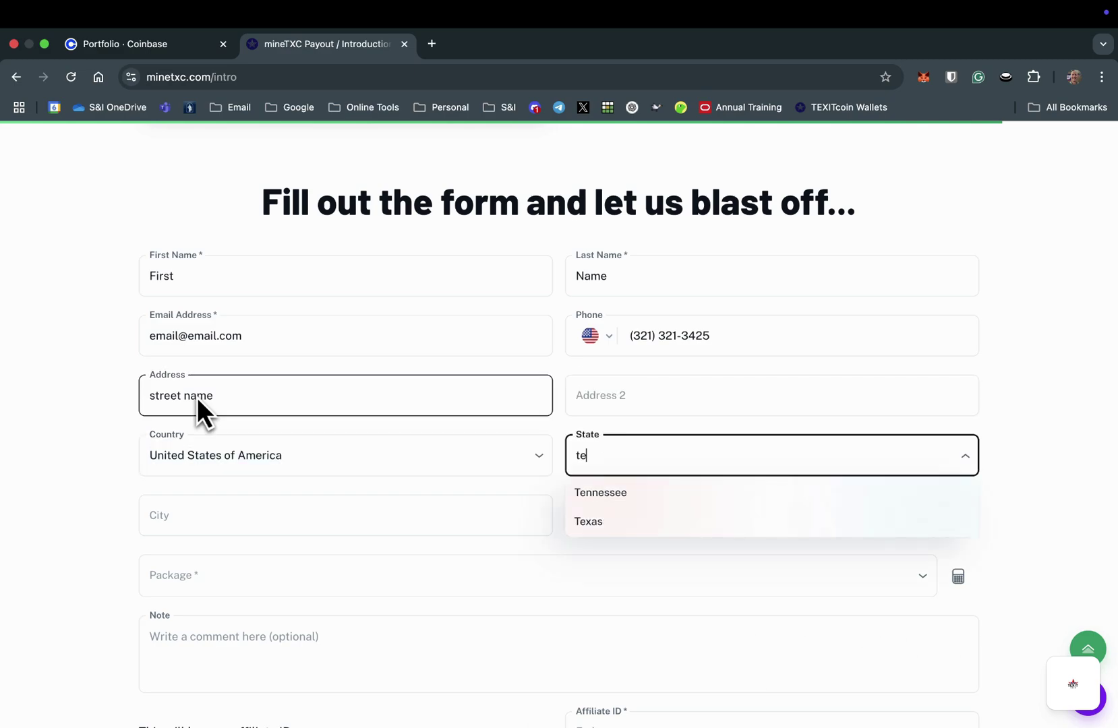
{"action": "left_click", "coordinate": [596, 522]}
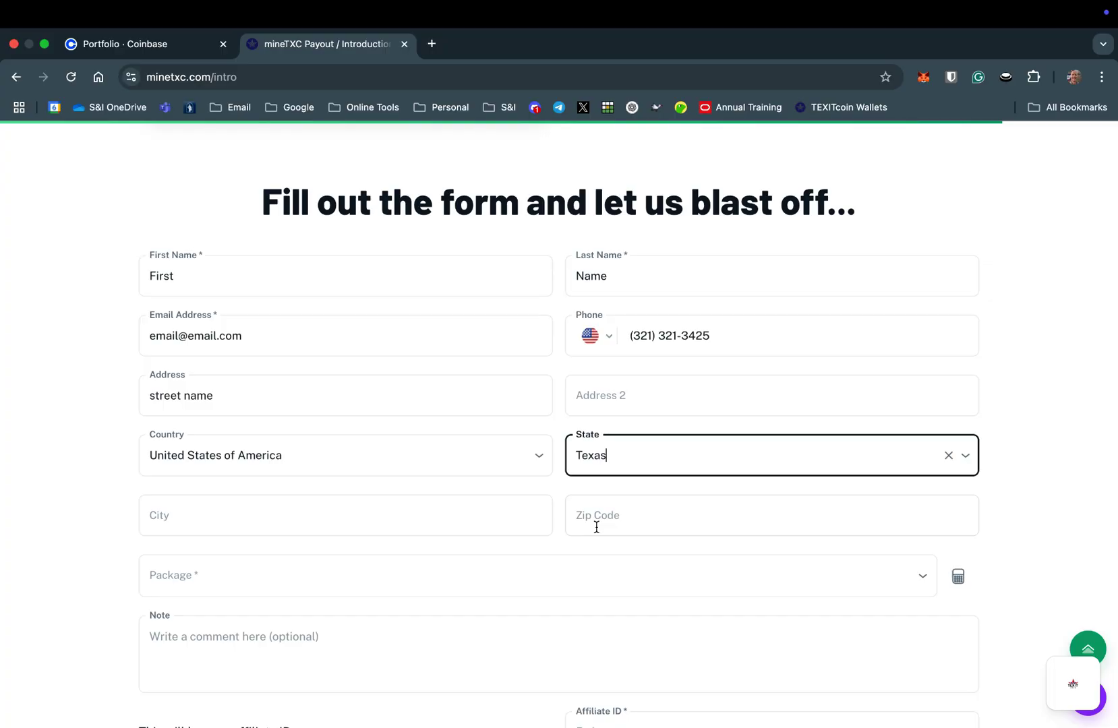
{"action": "key", "text": "Tab"}
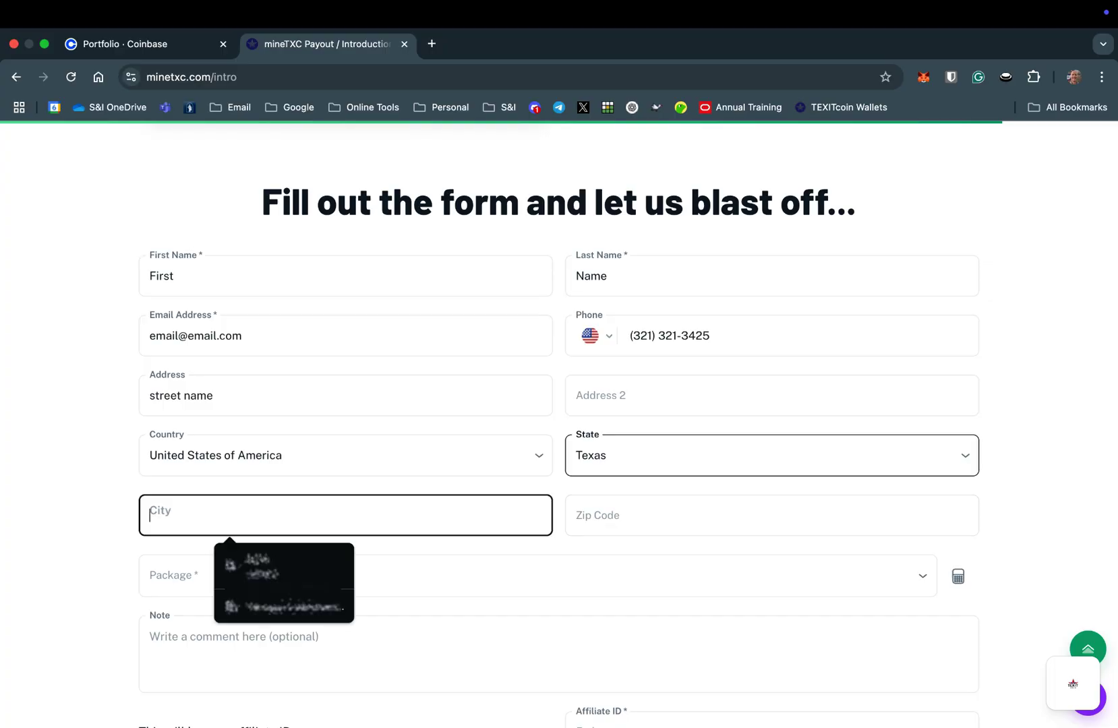
{"action": "type", "text": "city"}
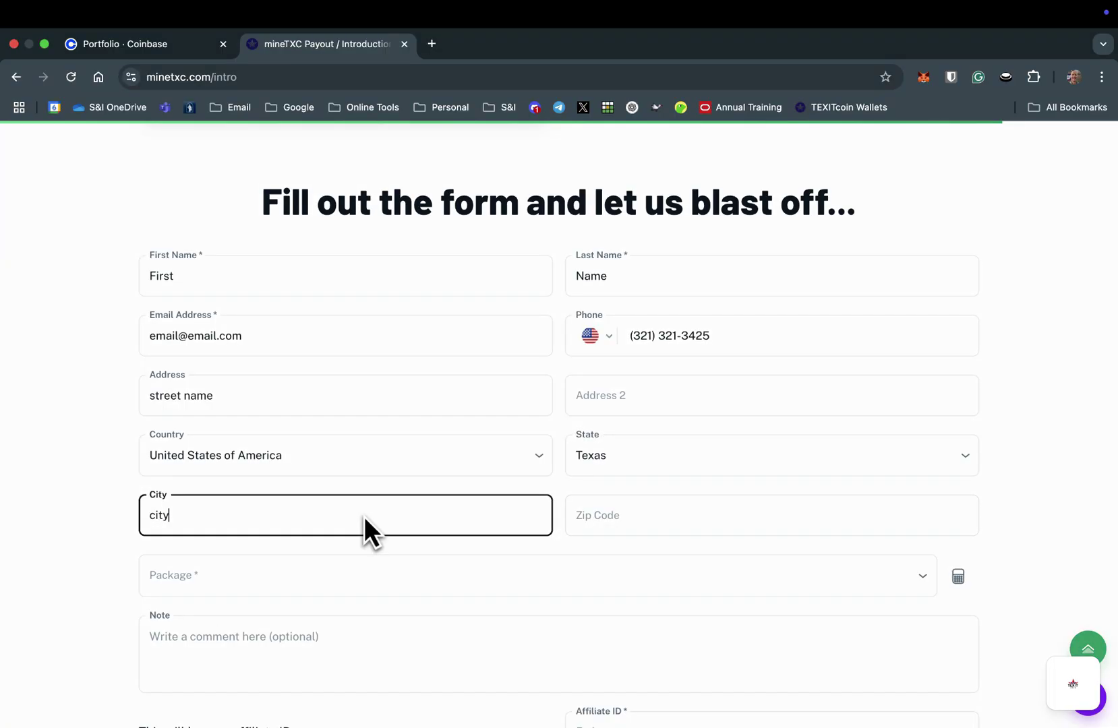
{"action": "left_click", "coordinate": [600, 519]}
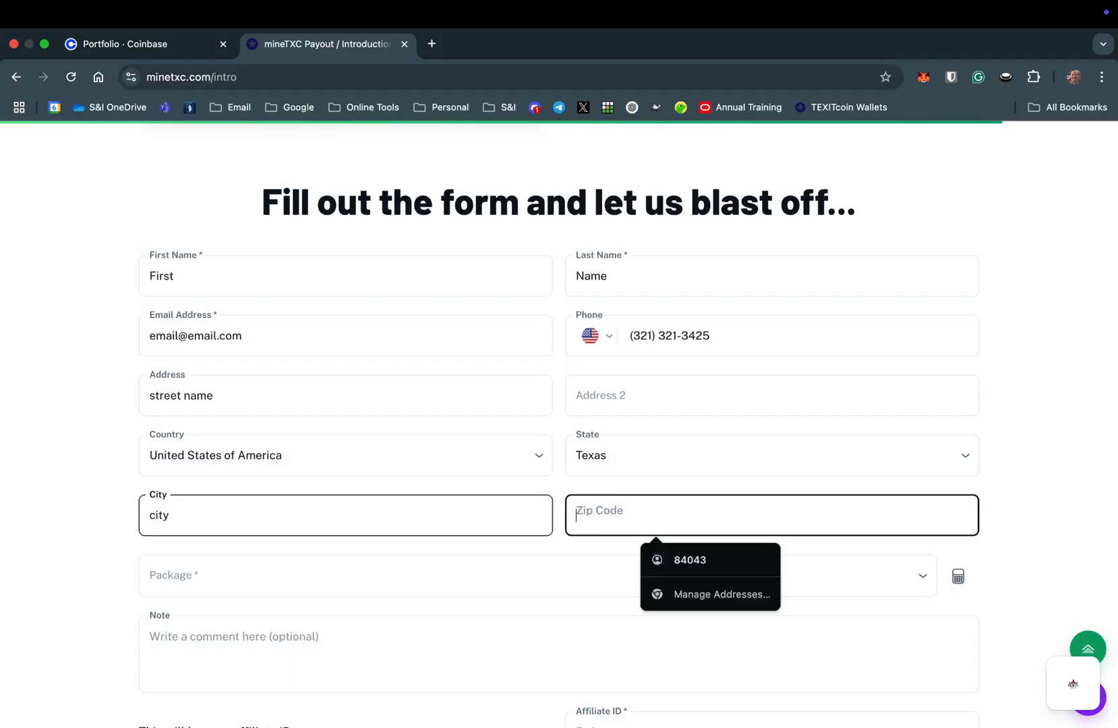
{"action": "type", "text": "12345"}
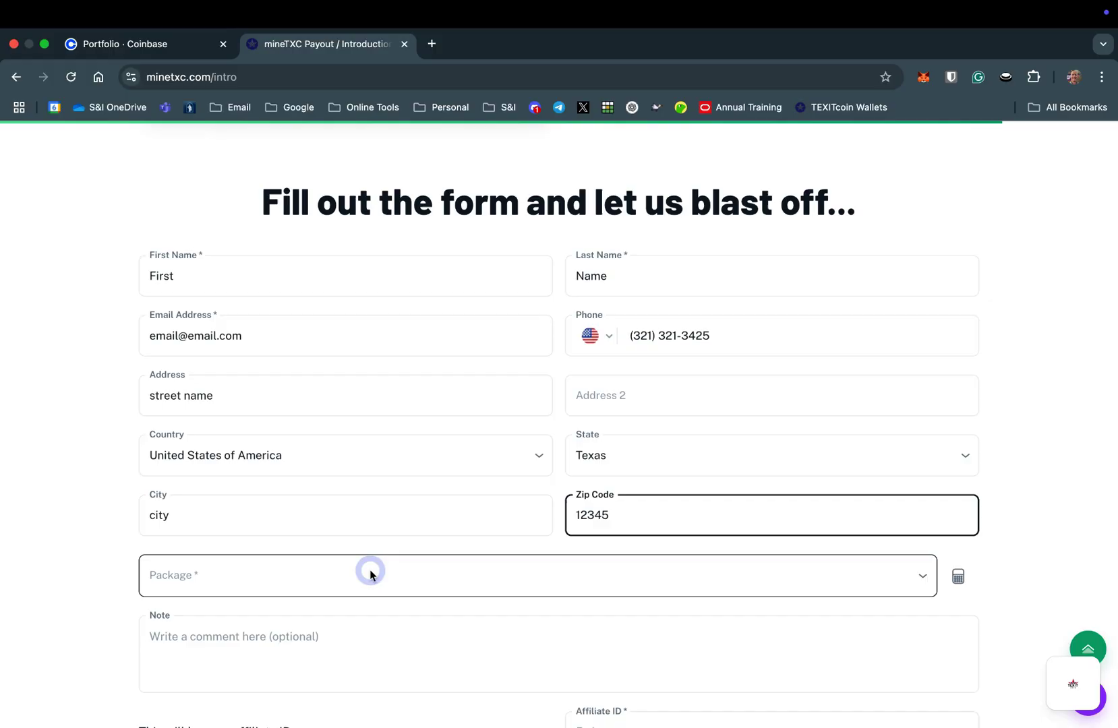
- Select the '$995 @ (1) Seat-100mh/S Power' package from the Package list
{"action": "left_click", "coordinate": [370, 573]}
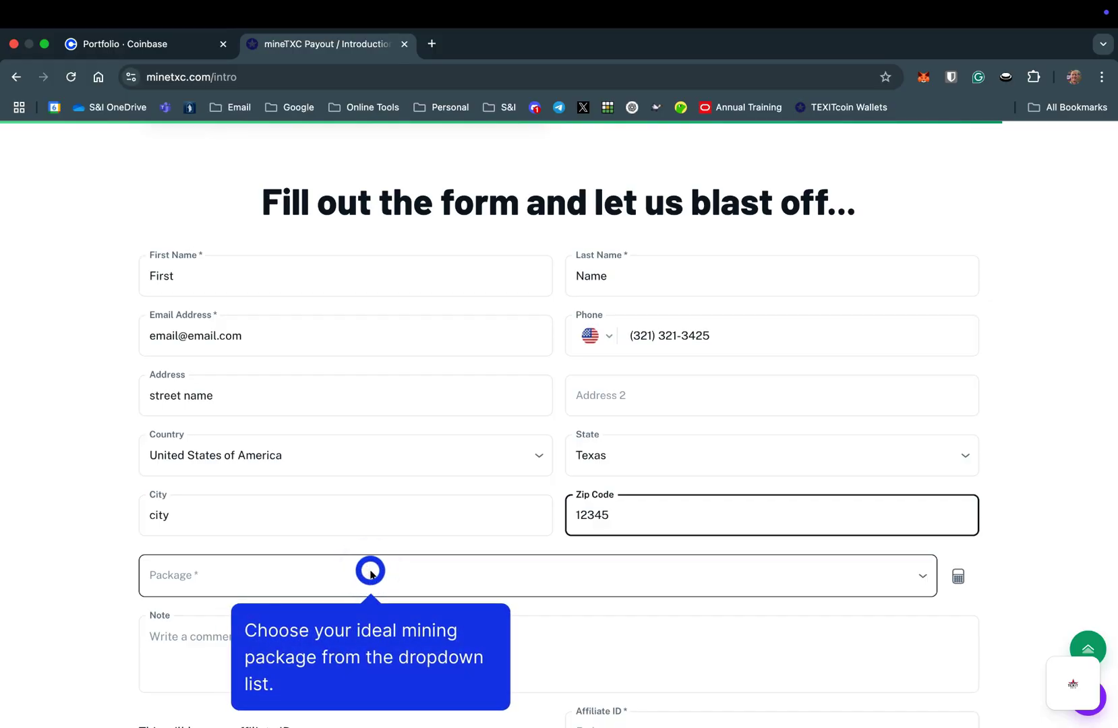
{"action": "left_click", "coordinate": [370, 573]}
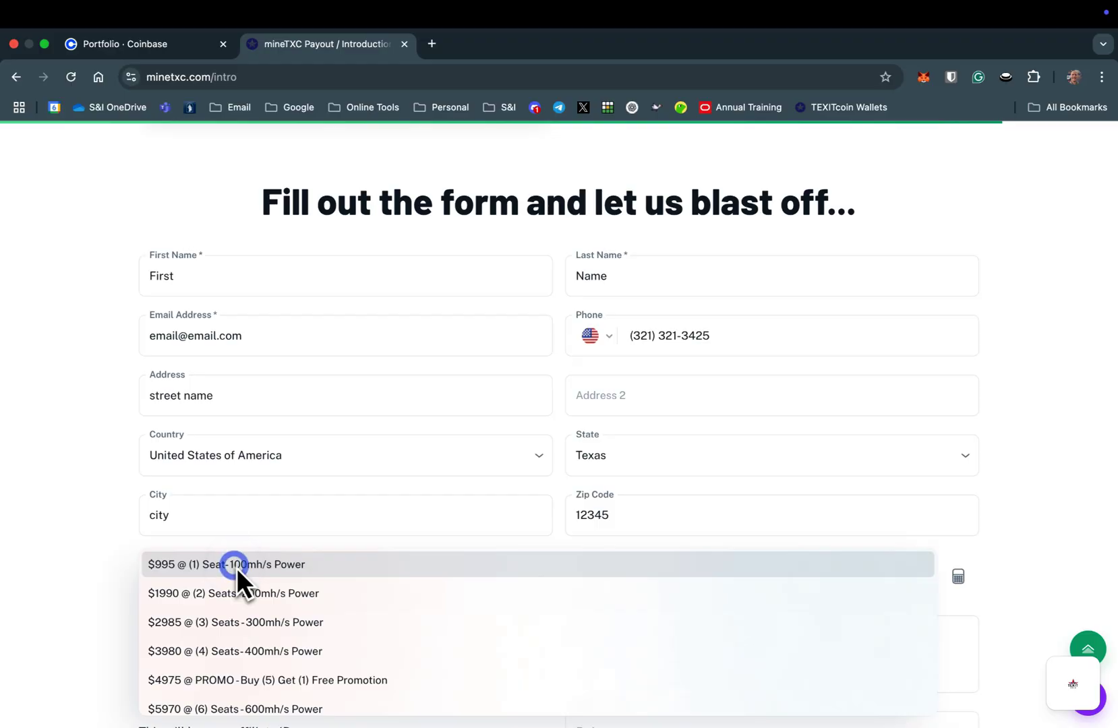
{"action": "left_click", "coordinate": [237, 567]}
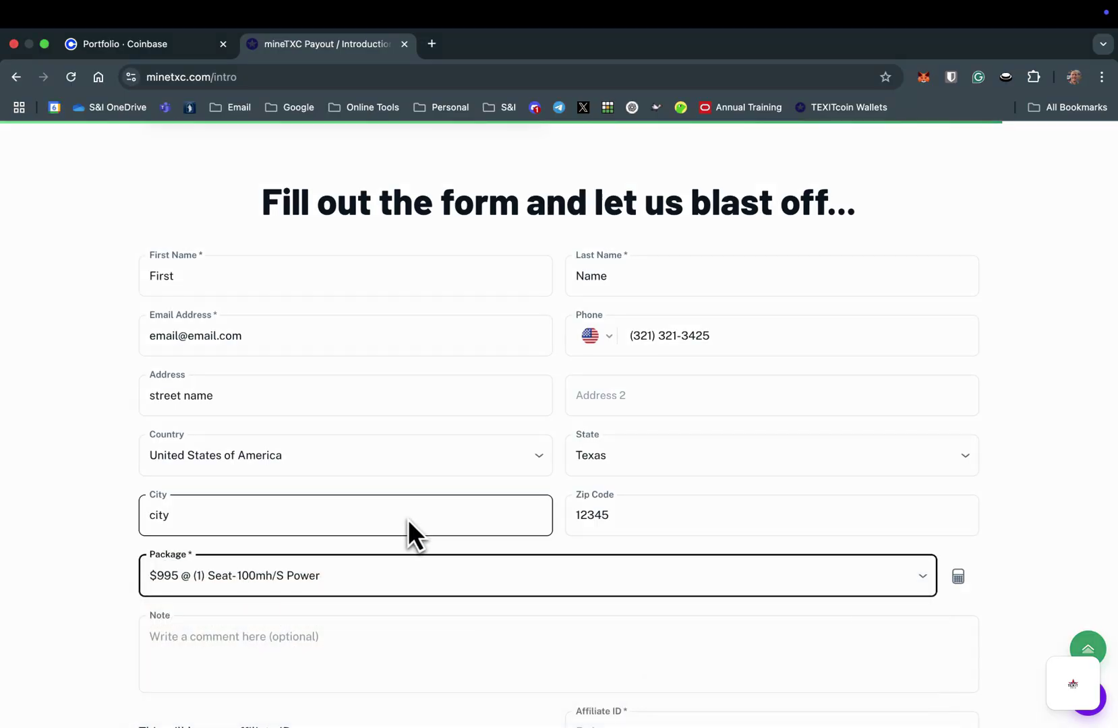
{"action": "scroll", "coordinate": [408, 520], "scroll_direction": "down", "scroll_amount": 3}
{"action": "scroll", "coordinate": [409, 518], "scroll_direction": "down", "scroll_amount": 3}
{"action": "scroll", "coordinate": [409, 520], "scroll_direction": "down", "scroll_amount": 1}
{"action": "left_click", "coordinate": [593, 422]}
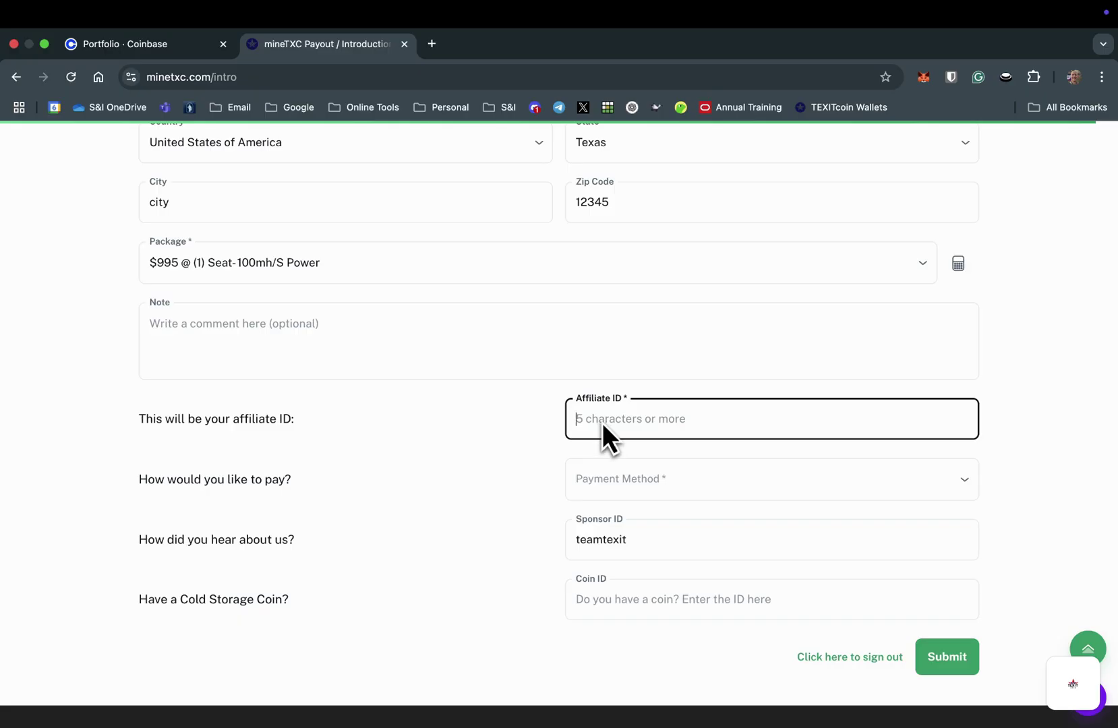
{"action": "left_click", "coordinate": [634, 479]}
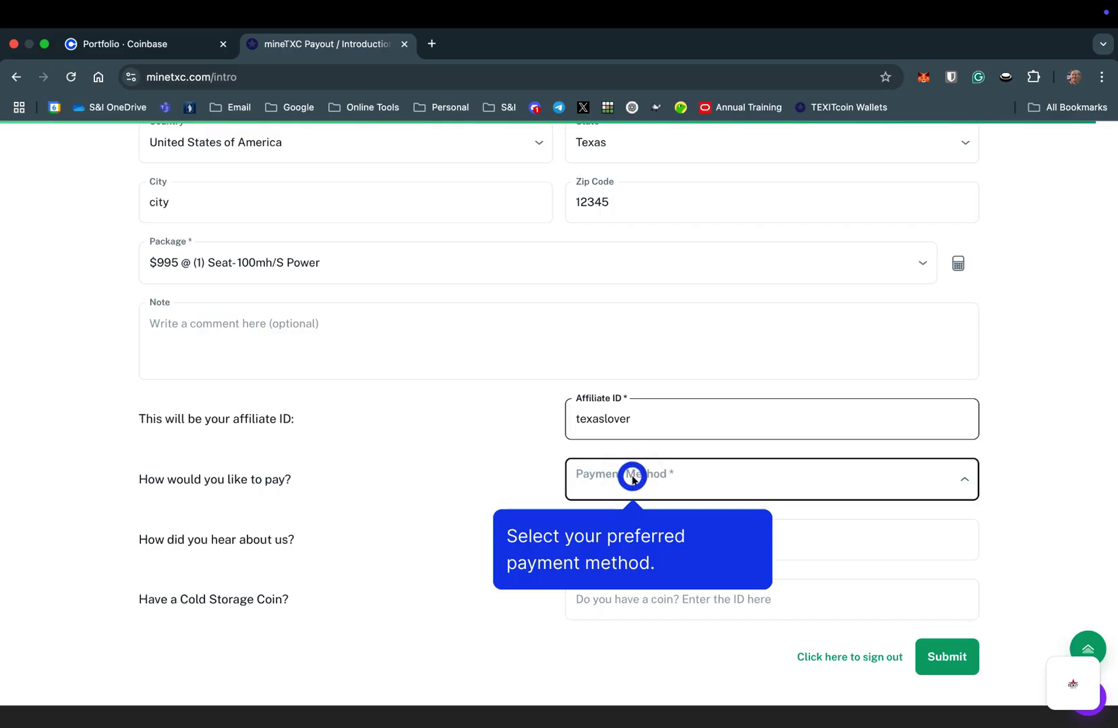
{"action": "left_click", "coordinate": [634, 479]}
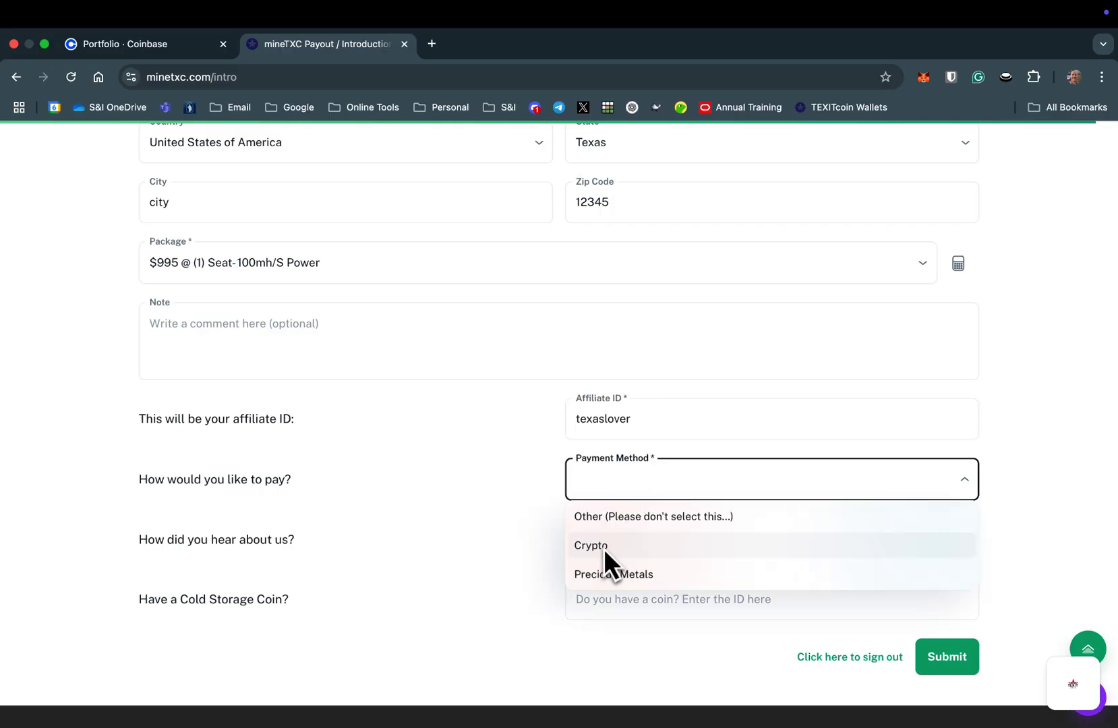
{"action": "left_click", "coordinate": [602, 550]}
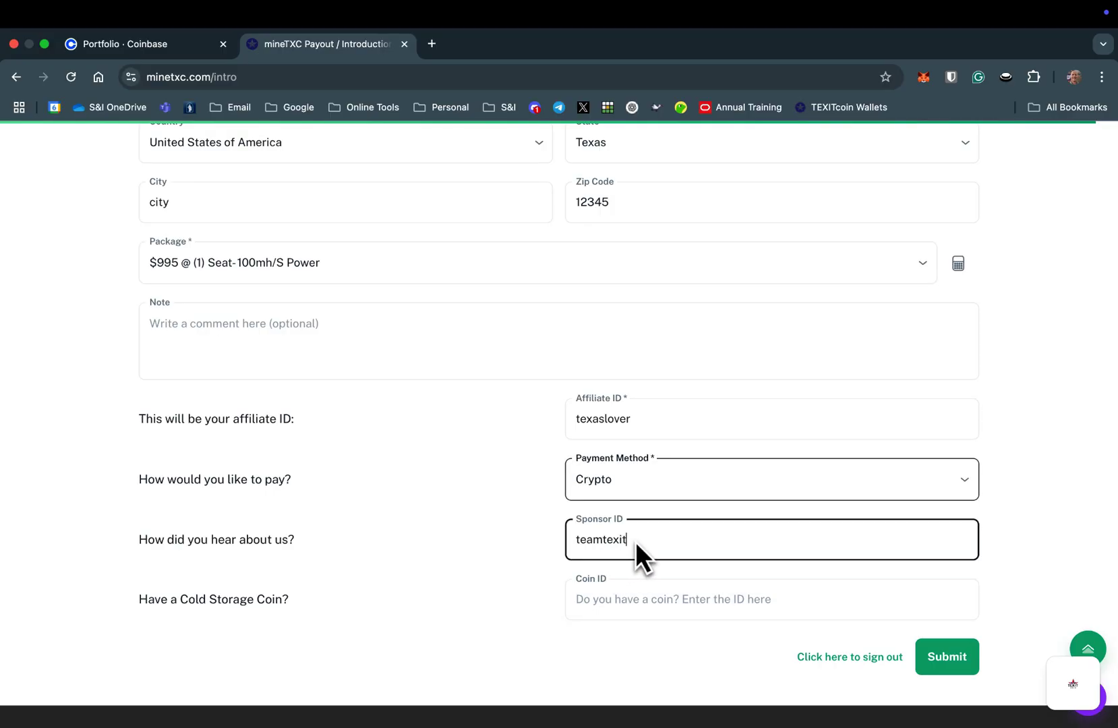
{"action": "left_click", "coordinate": [636, 541]}
{"action": "left_click", "coordinate": [613, 590]}
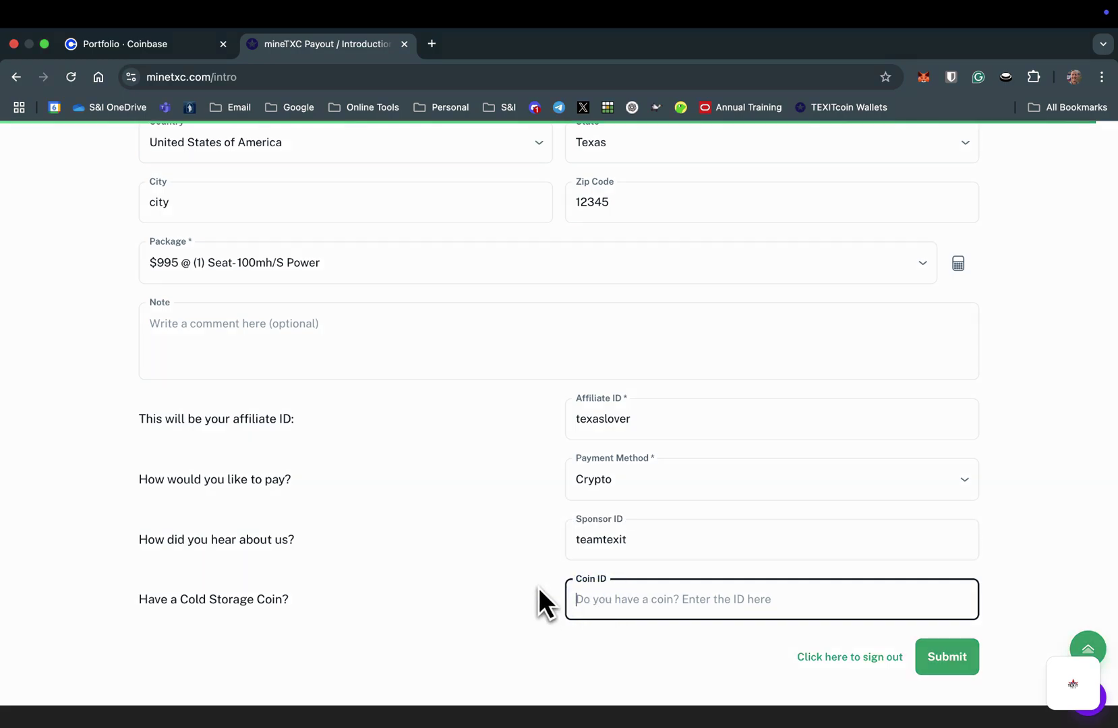
{"action": "scroll", "coordinate": [591, 574], "scroll_direction": "down", "scroll_amount": 3}
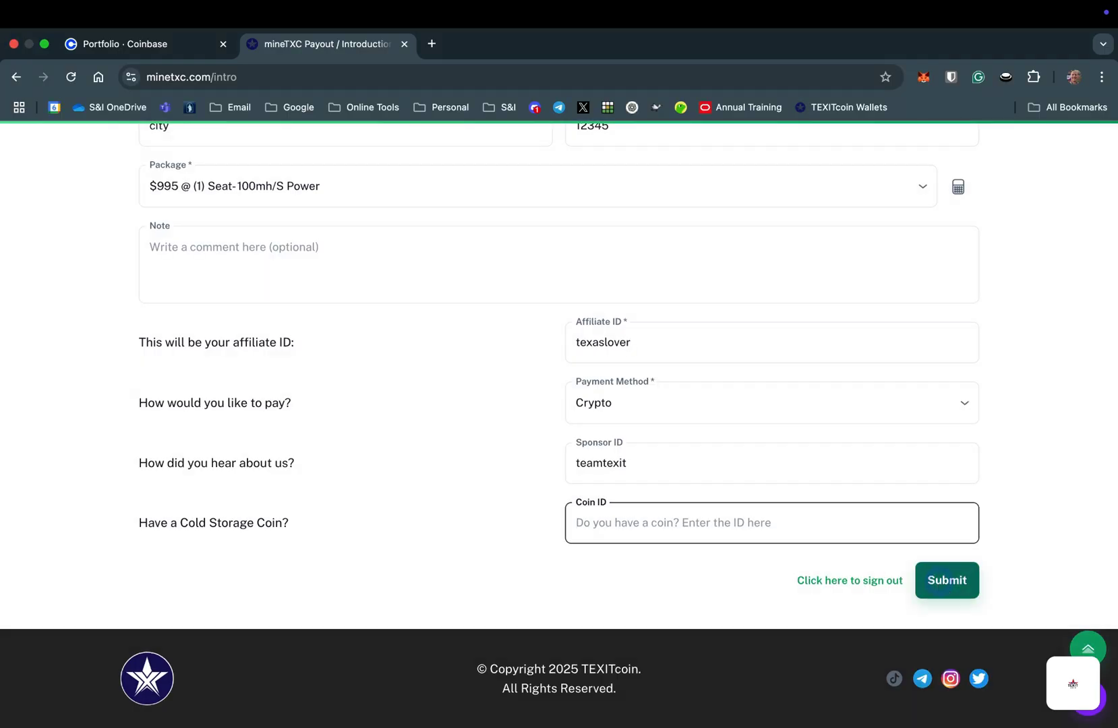
{"action": "left_click", "coordinate": [945, 580]}
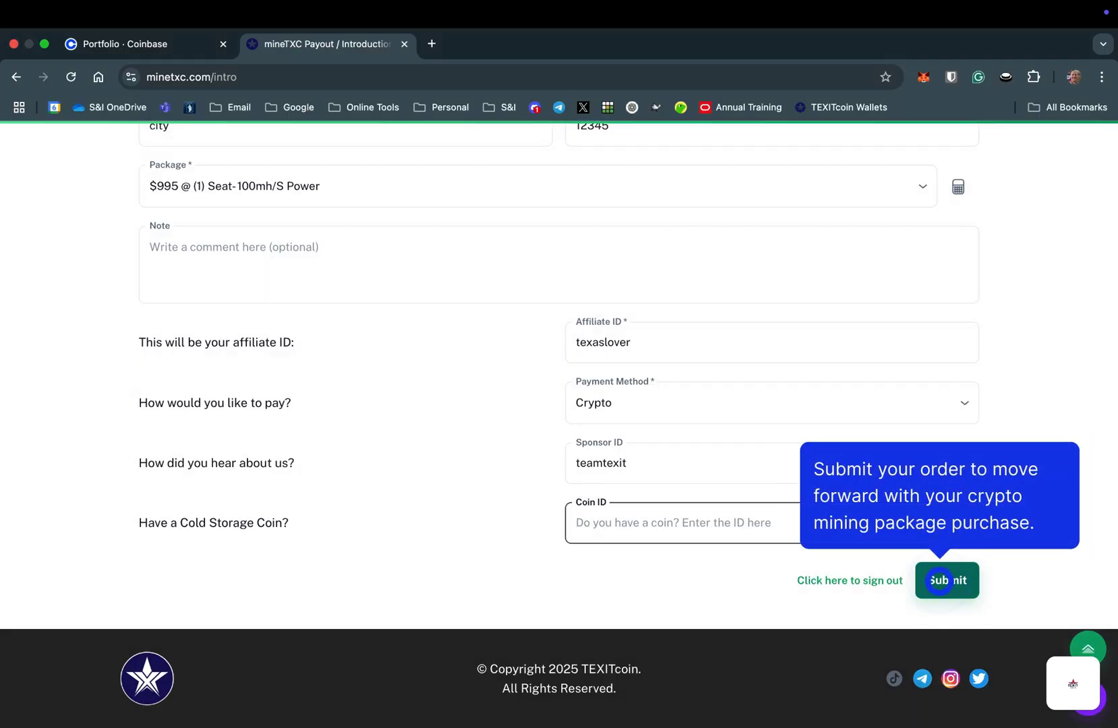
{"action": "left_click", "coordinate": [941, 580]}
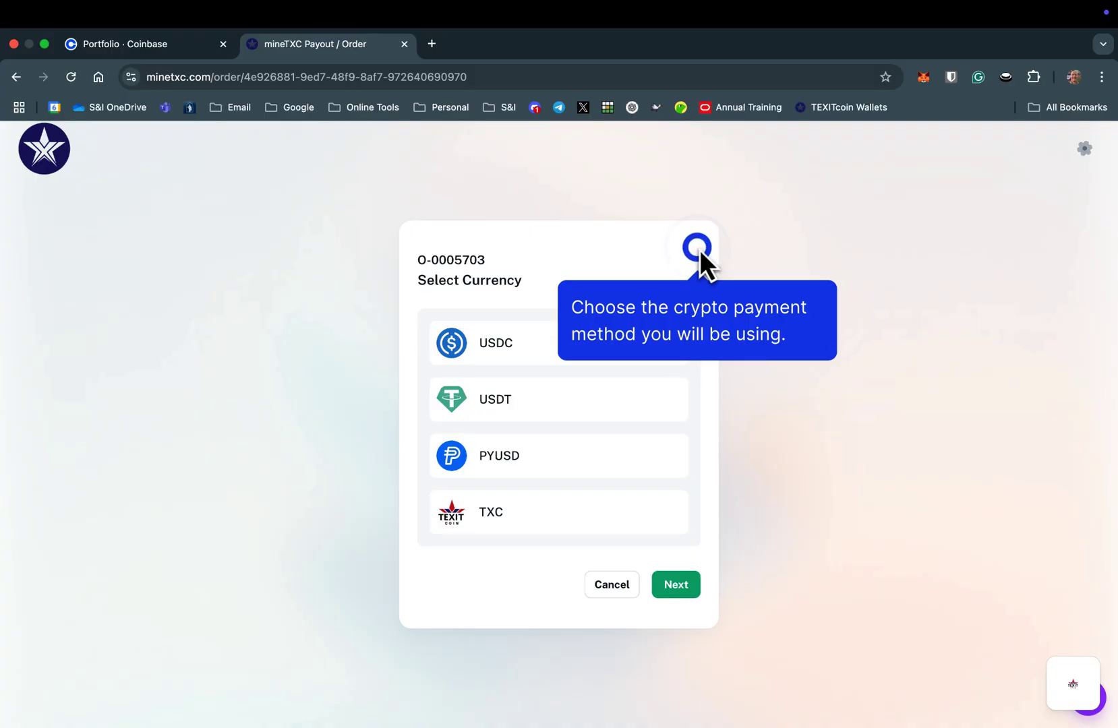
{"action": "left_click", "coordinate": [700, 251]}
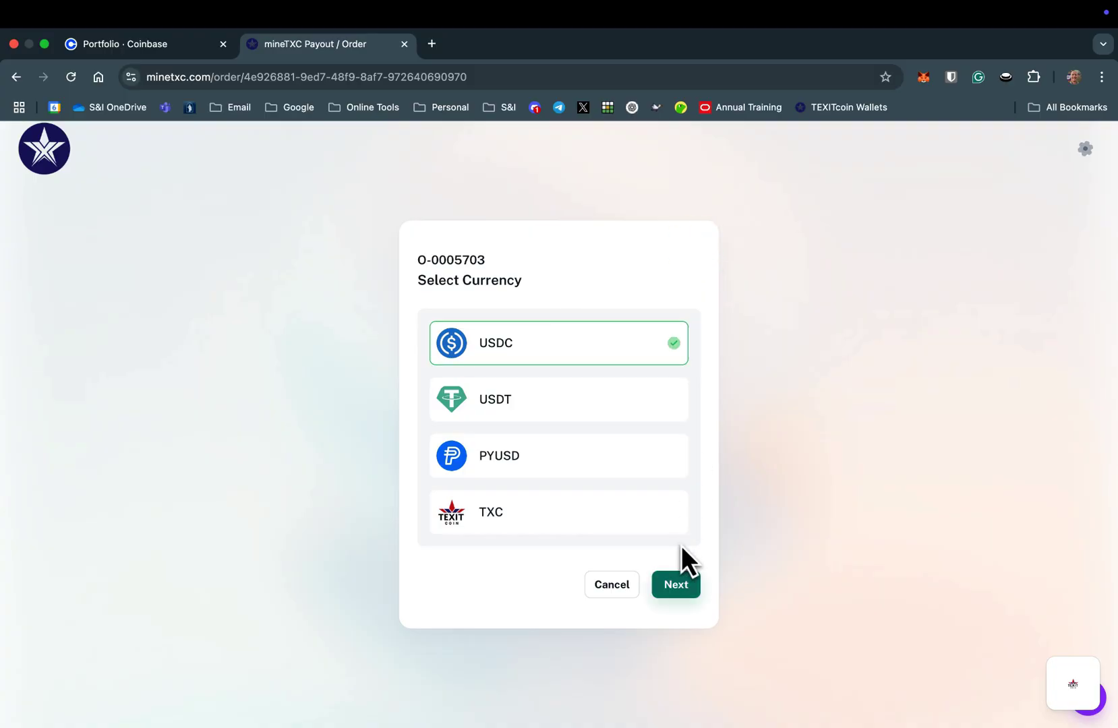
{"action": "left_click", "coordinate": [675, 584]}
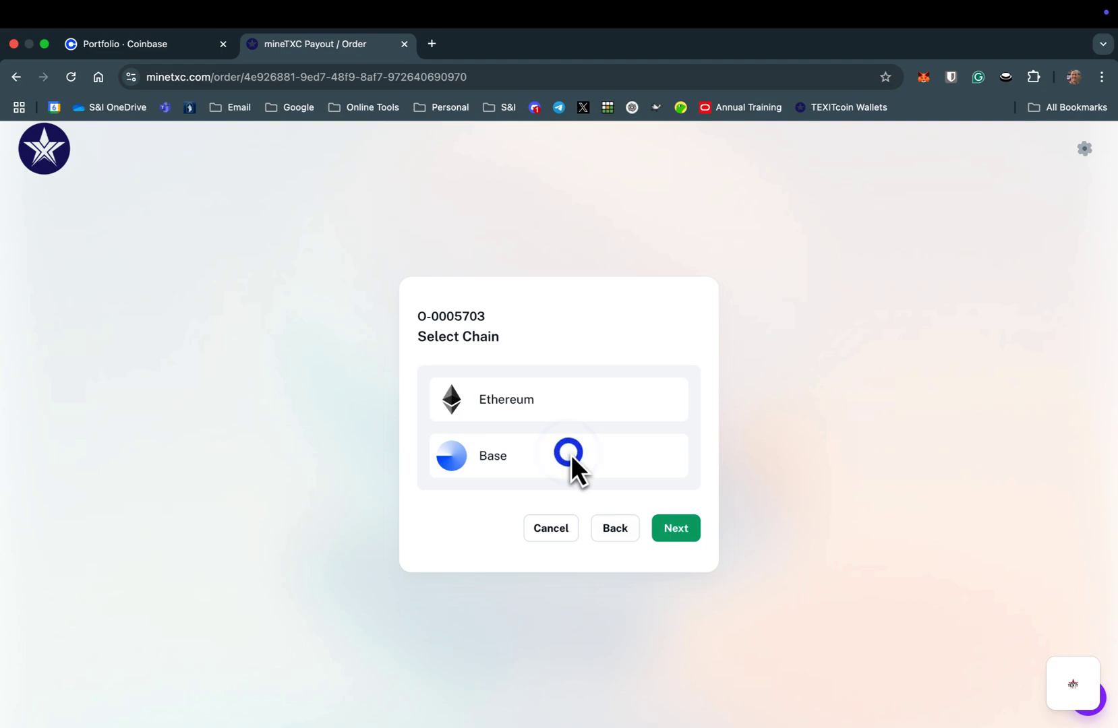
- Select the Base chain and continue to the 995 USDC payment details
{"action": "left_click", "coordinate": [569, 453]}
{"action": "left_click", "coordinate": [675, 528]}
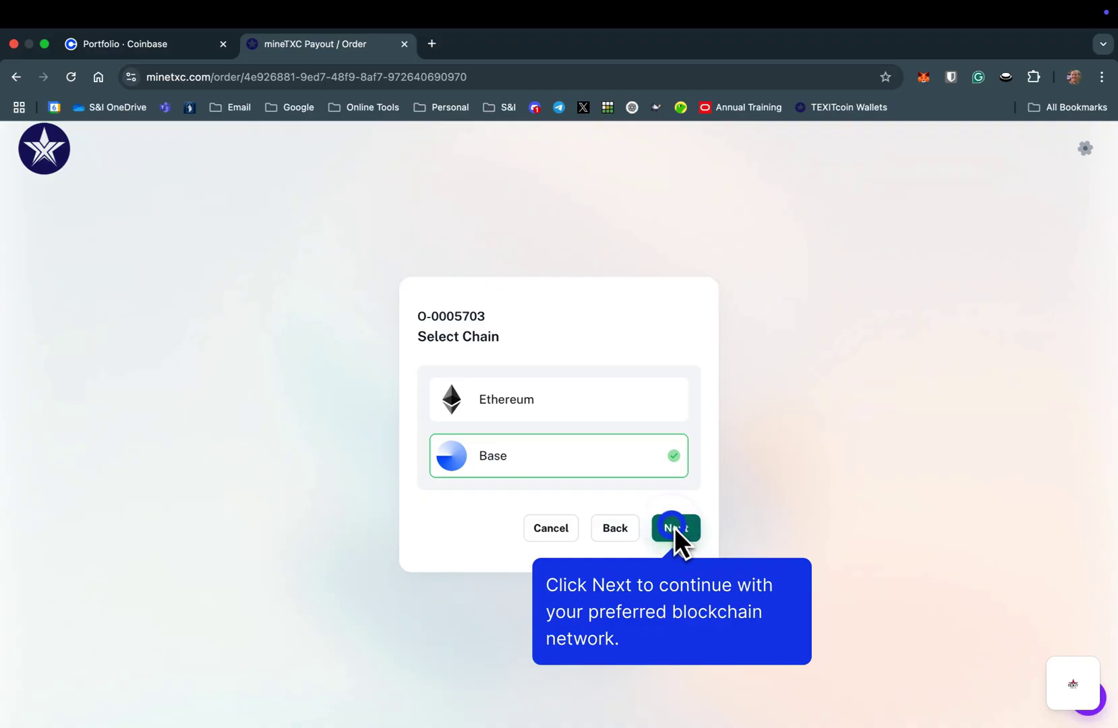
{"action": "left_click", "coordinate": [673, 526]}
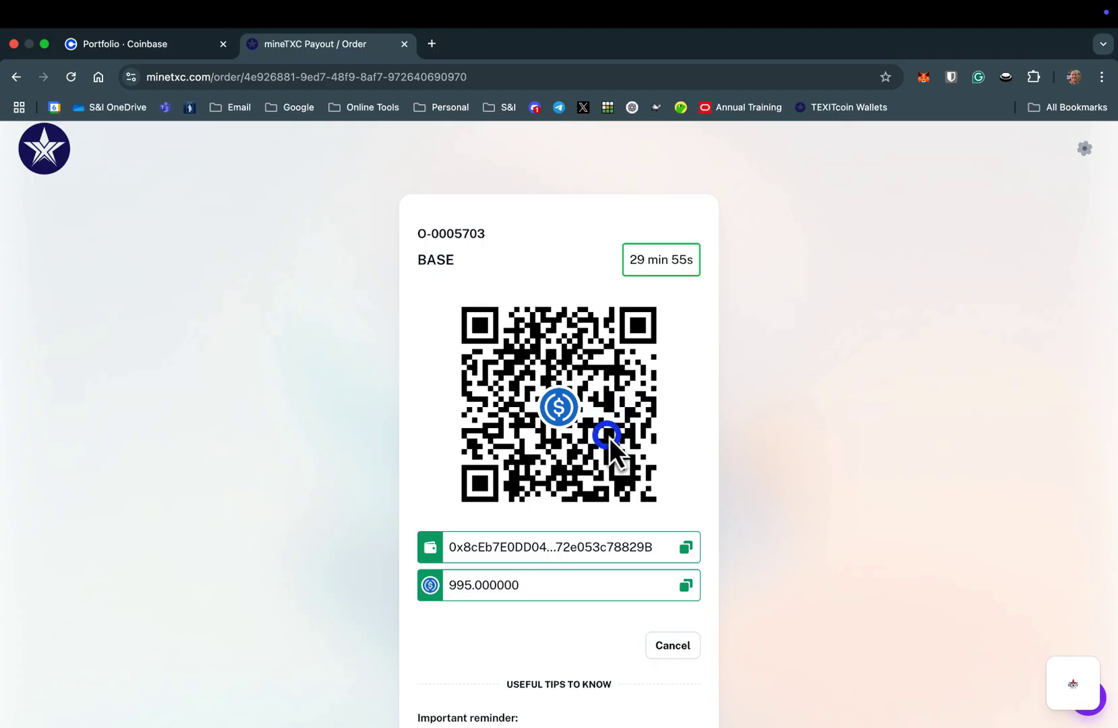
{"action": "left_click", "coordinate": [686, 548]}
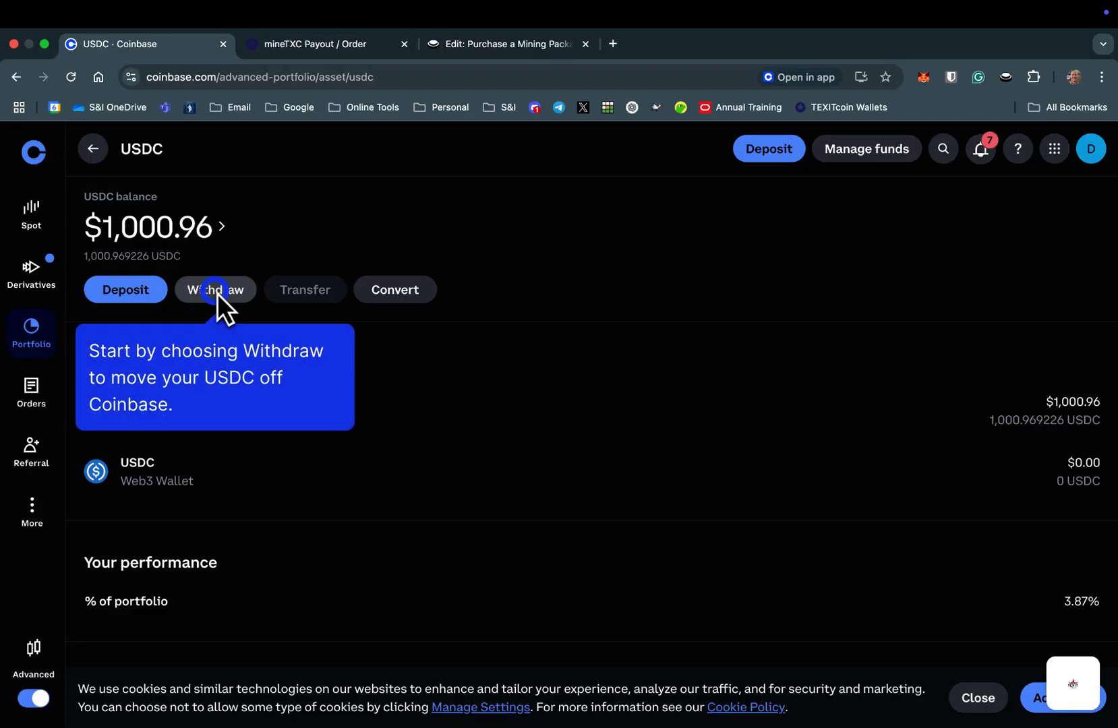
- Open the Withdraw options on Coinbase's USDC page
{"action": "left_click", "coordinate": [216, 291]}
{"action": "left_click", "coordinate": [218, 294]}
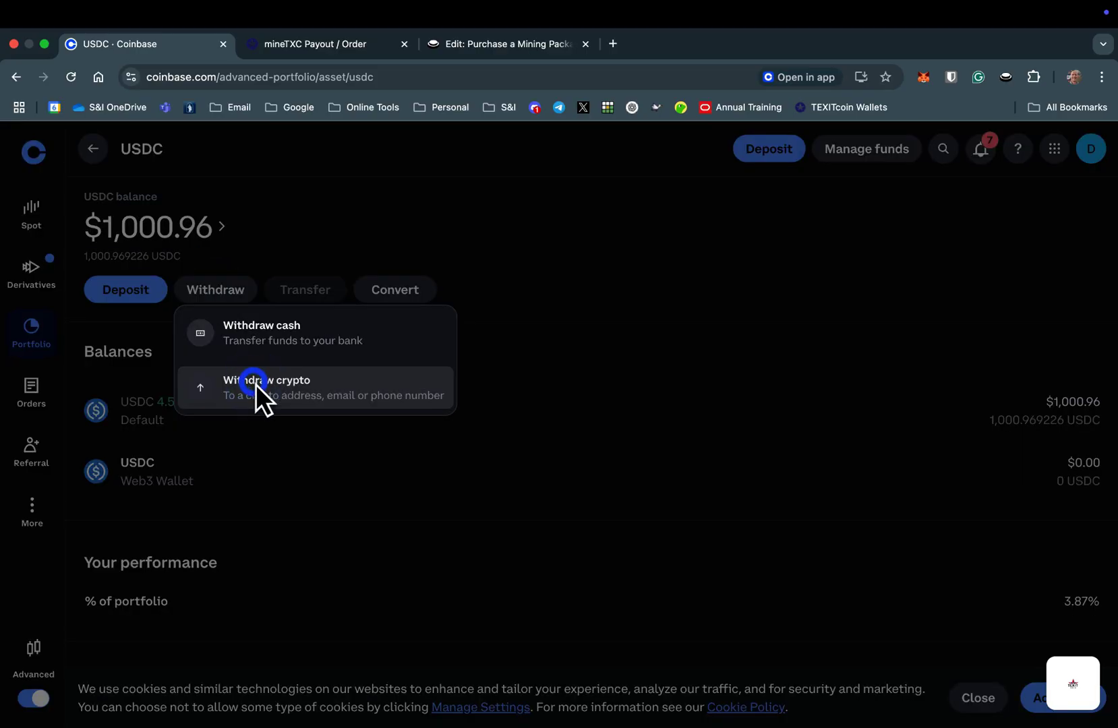
- Choose crypto withdrawal and set the pasted 0x8cEb…78829B address as recipient
{"action": "left_click", "coordinate": [256, 384]}
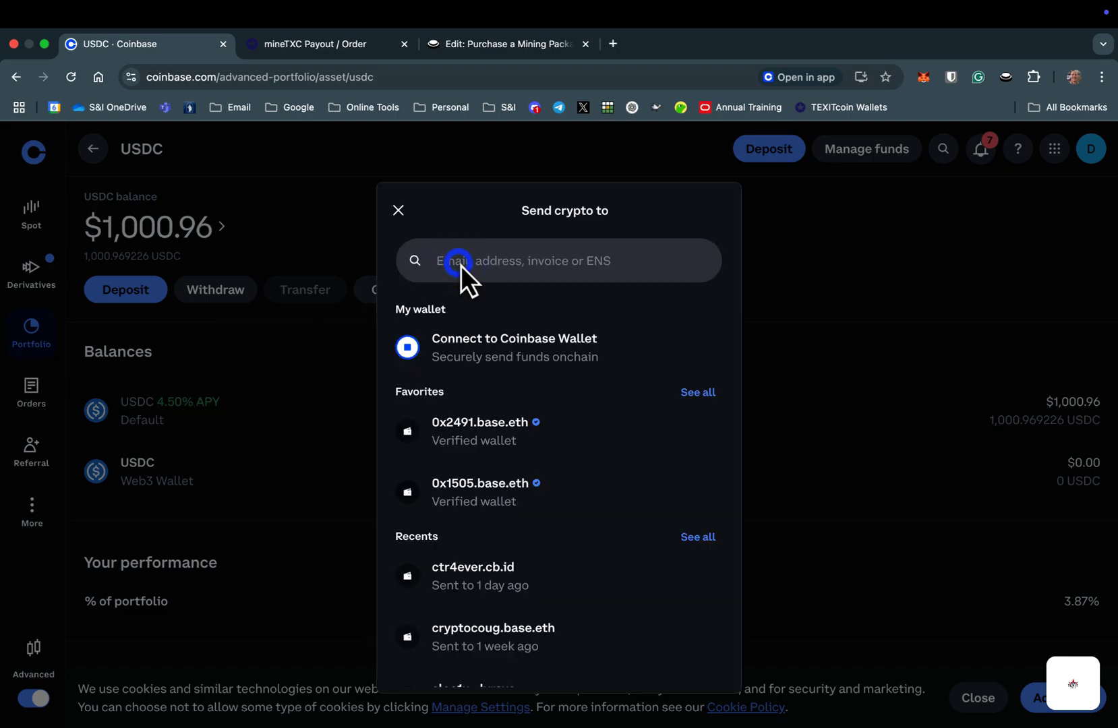
{"action": "left_click", "coordinate": [460, 265]}
{"action": "key", "text": "super+v"}
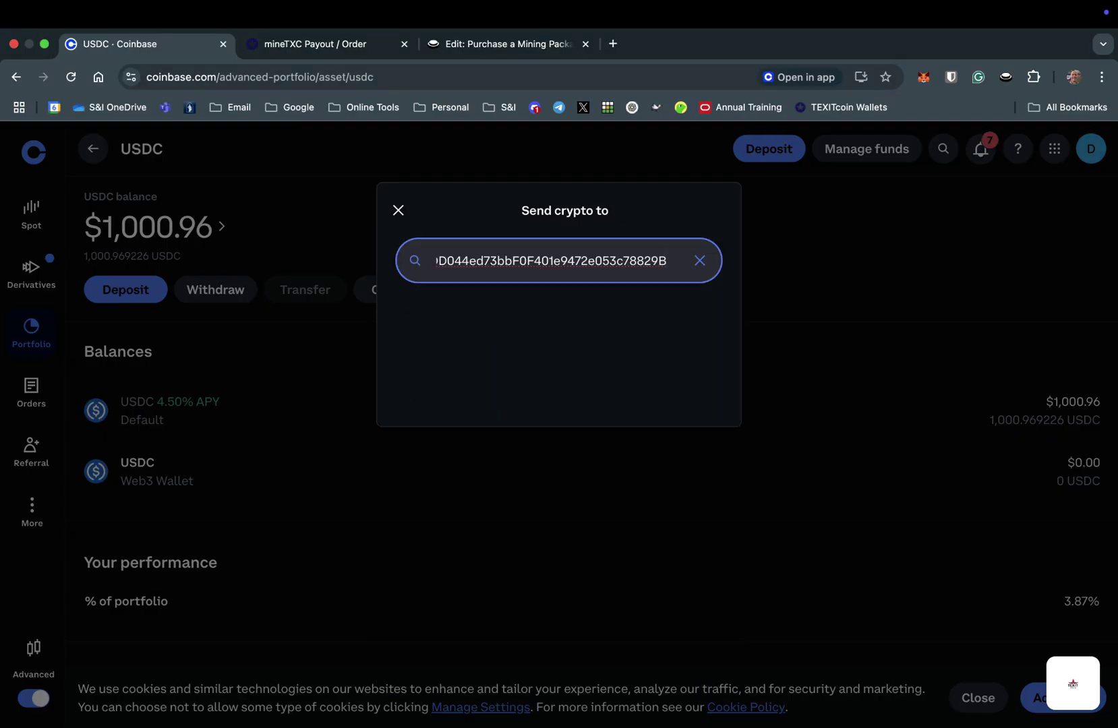
{"action": "left_click", "coordinate": [559, 327]}
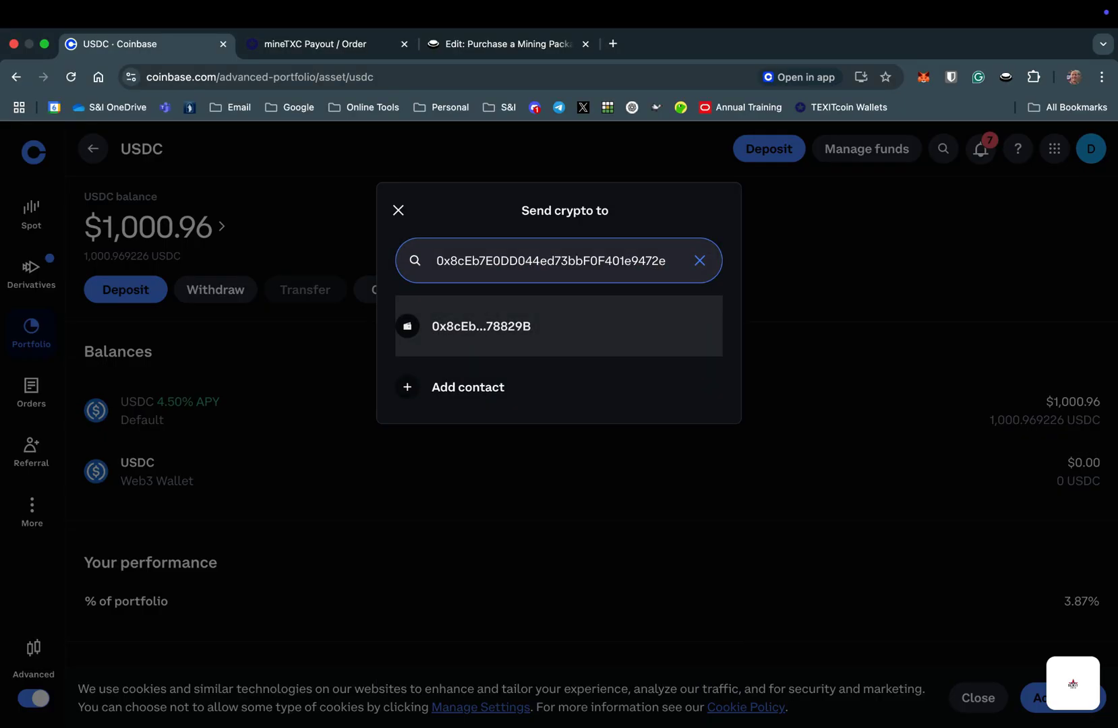
{"action": "left_click", "coordinate": [452, 500]}
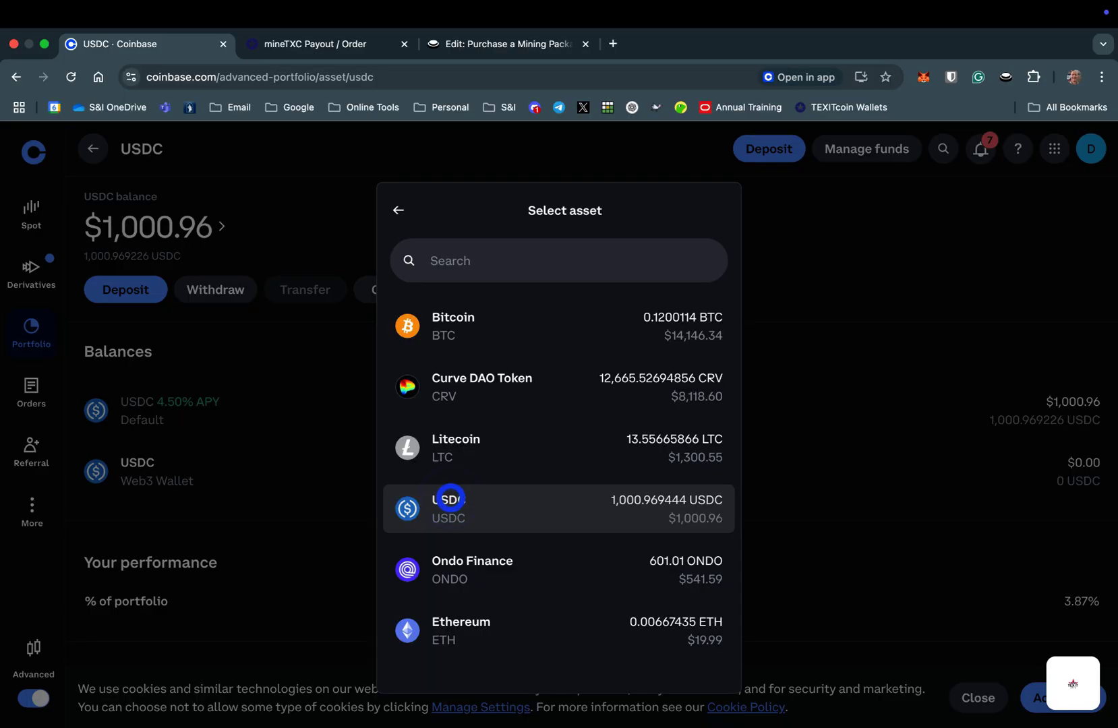
- Choose USDC as the asset and Base as the send network in Coinbase
{"action": "left_click", "coordinate": [451, 501]}
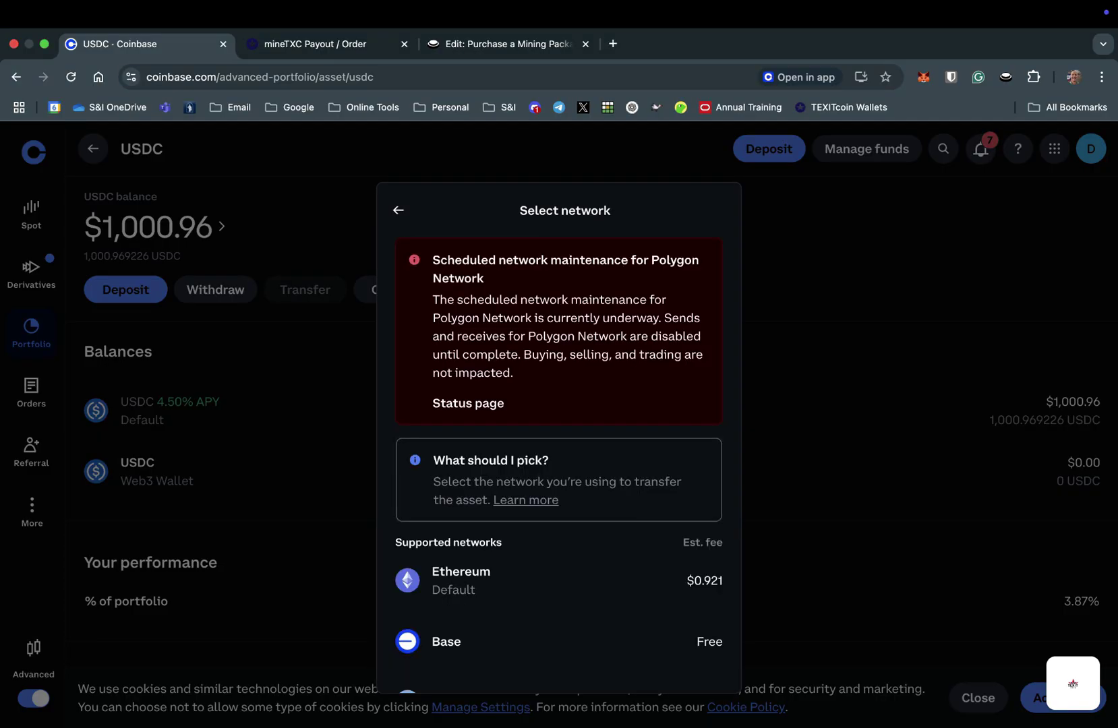
{"action": "scroll", "coordinate": [448, 462], "scroll_direction": "down", "scroll_amount": 1}
{"action": "scroll", "coordinate": [447, 462], "scroll_direction": "down", "scroll_amount": 5}
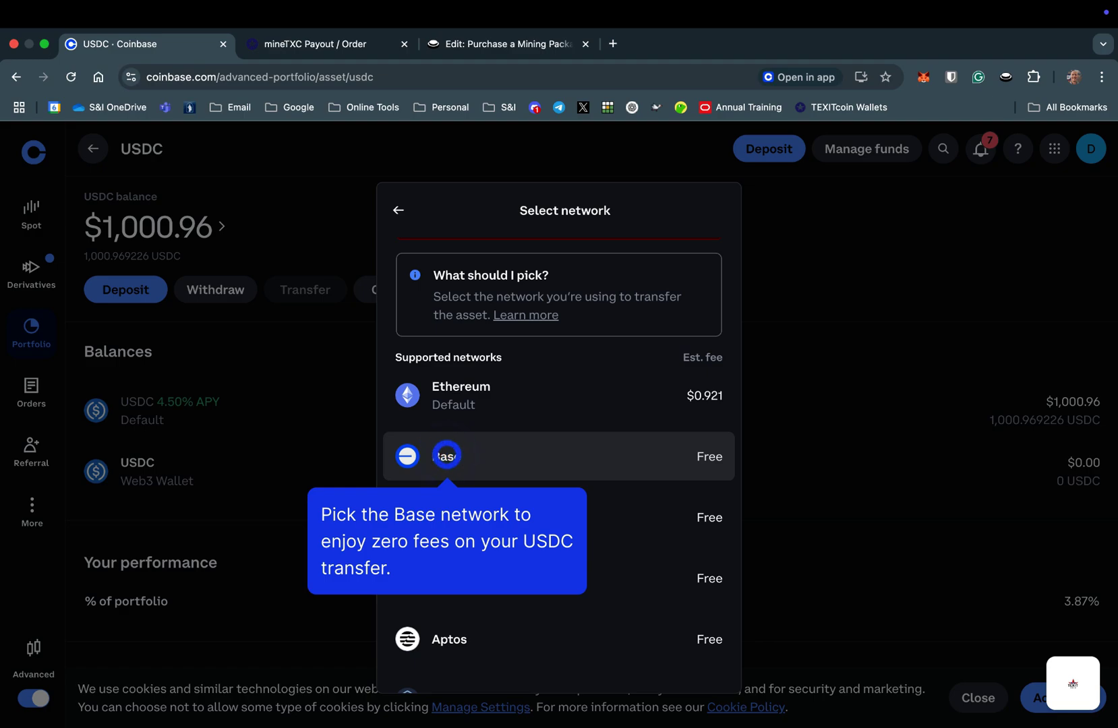
{"action": "left_click", "coordinate": [449, 456]}
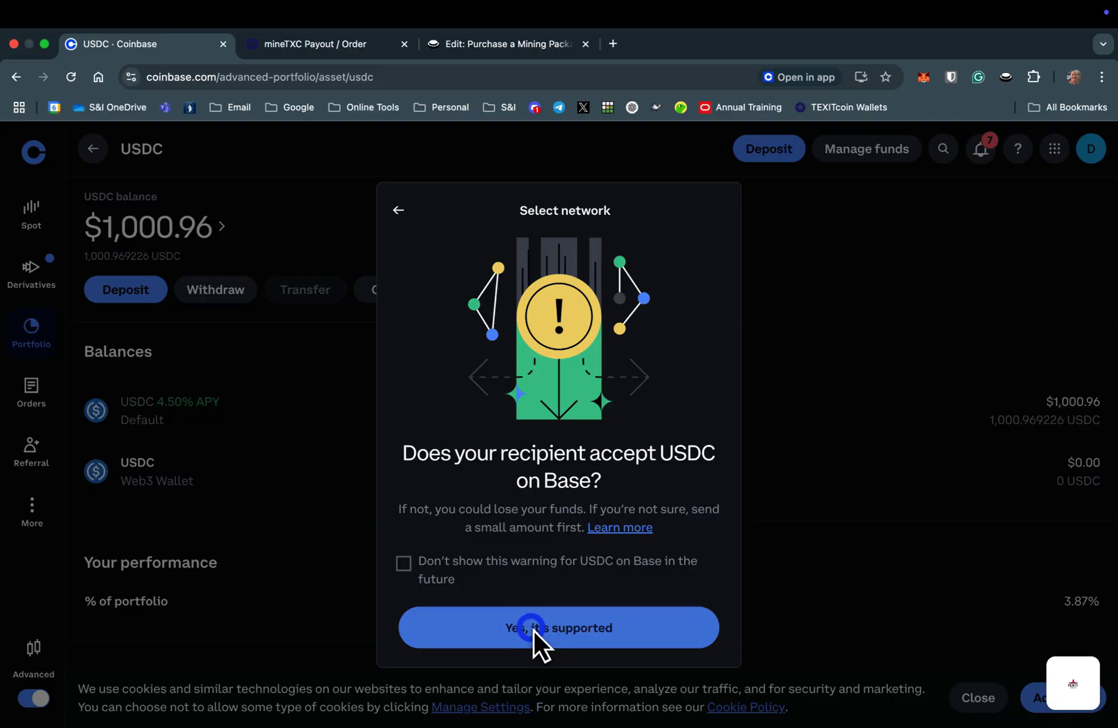
- Confirm the recipient accepts USDC on Base, then preview the 995 USDC send
{"action": "left_click", "coordinate": [534, 630]}
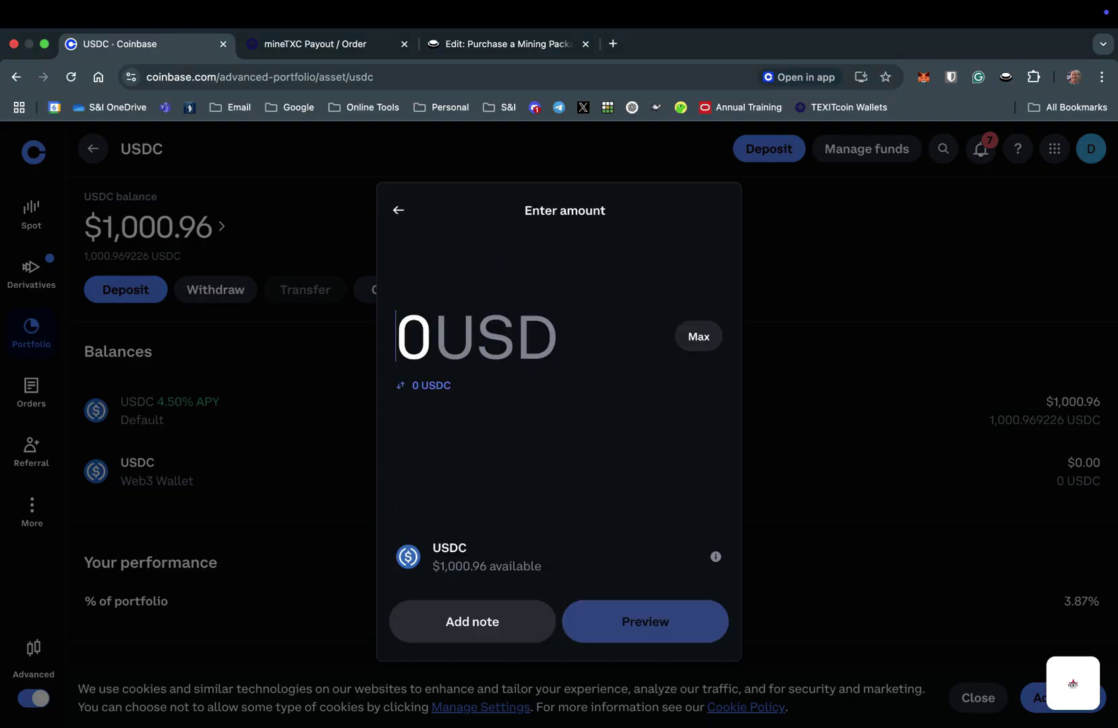
{"action": "type", "text": "995"}
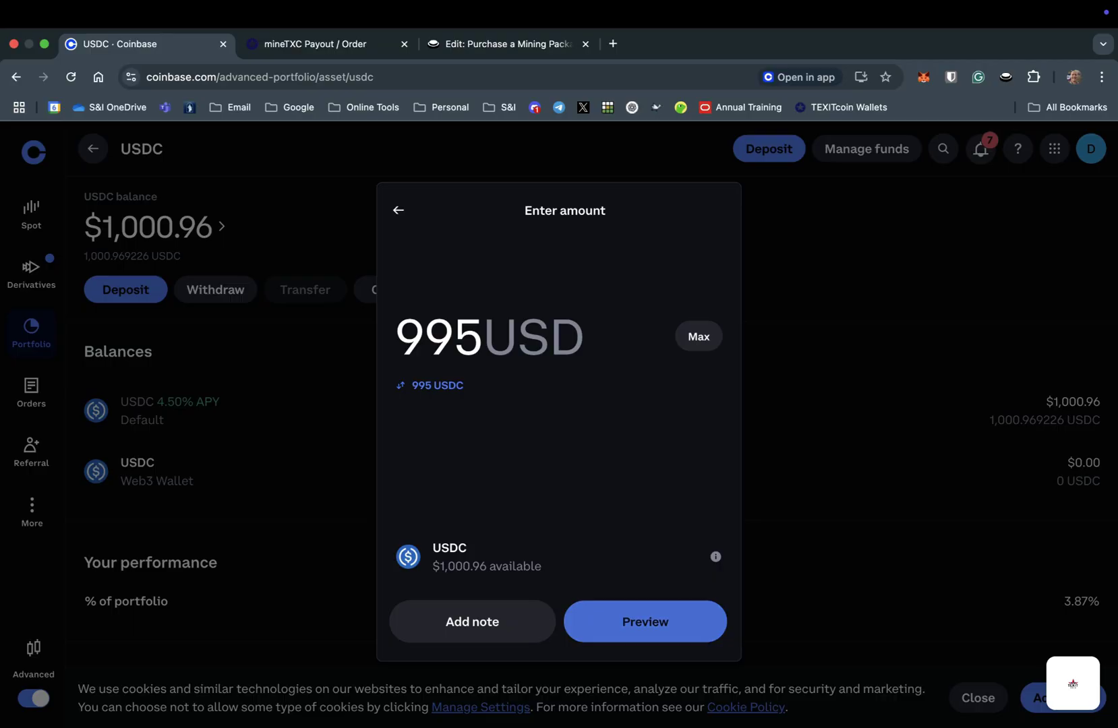
{"action": "left_click", "coordinate": [636, 622]}
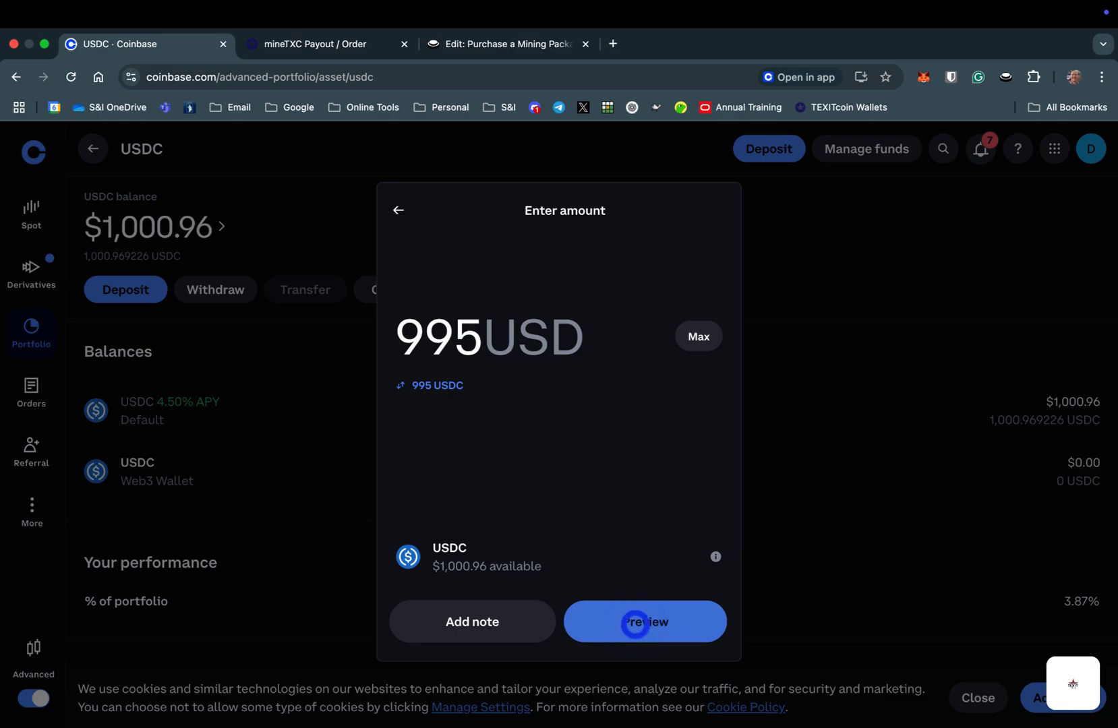